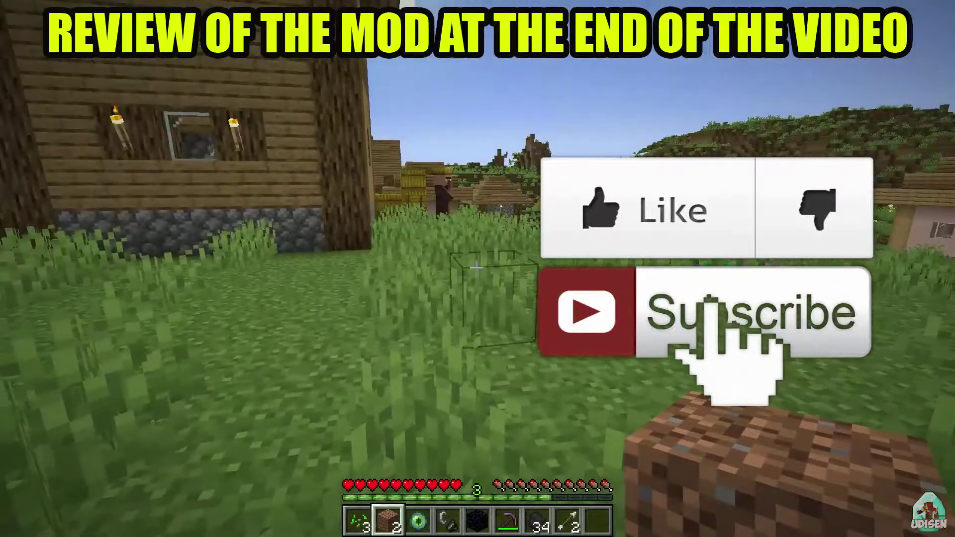
Browse the mod's module menu in-game, then walk toward the village farm.
key("m")
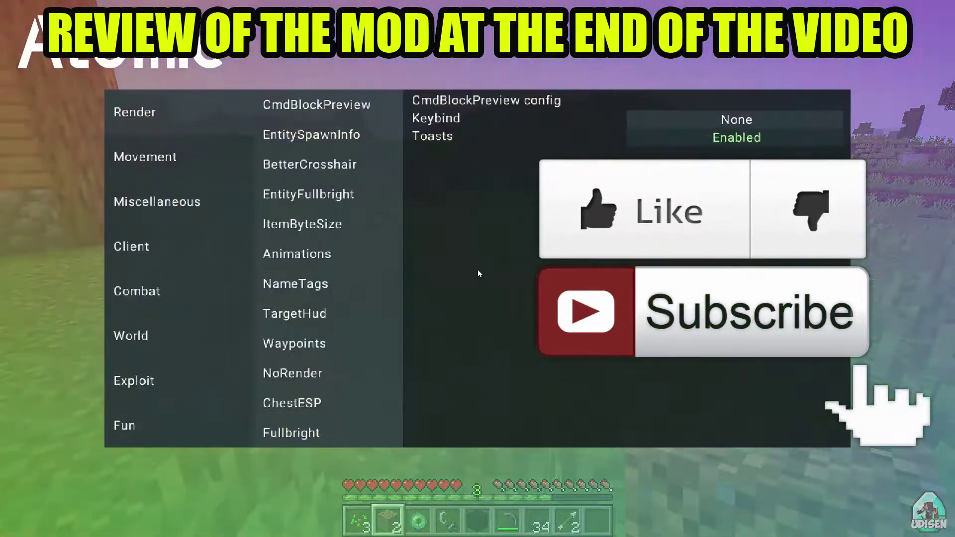
left_click(243, 215)
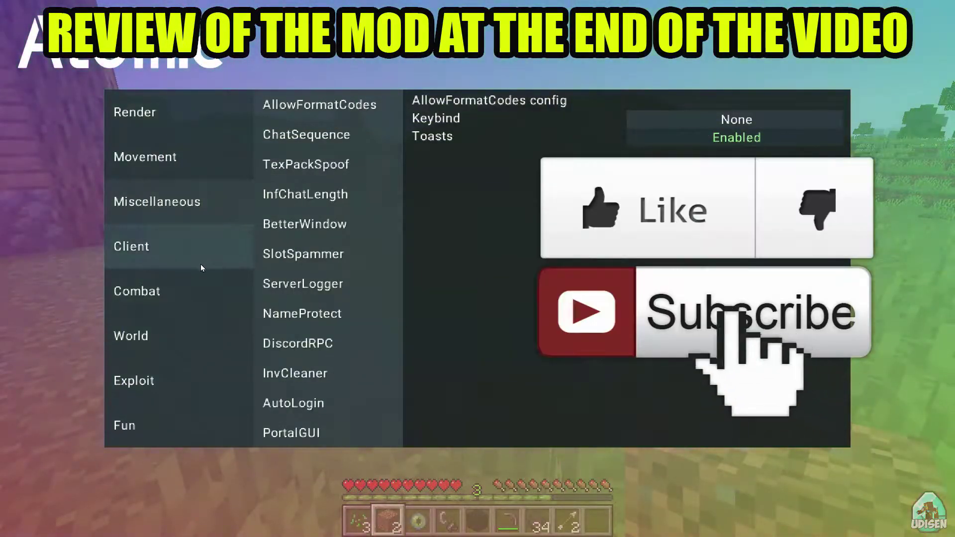
key("Escape")
key("w")
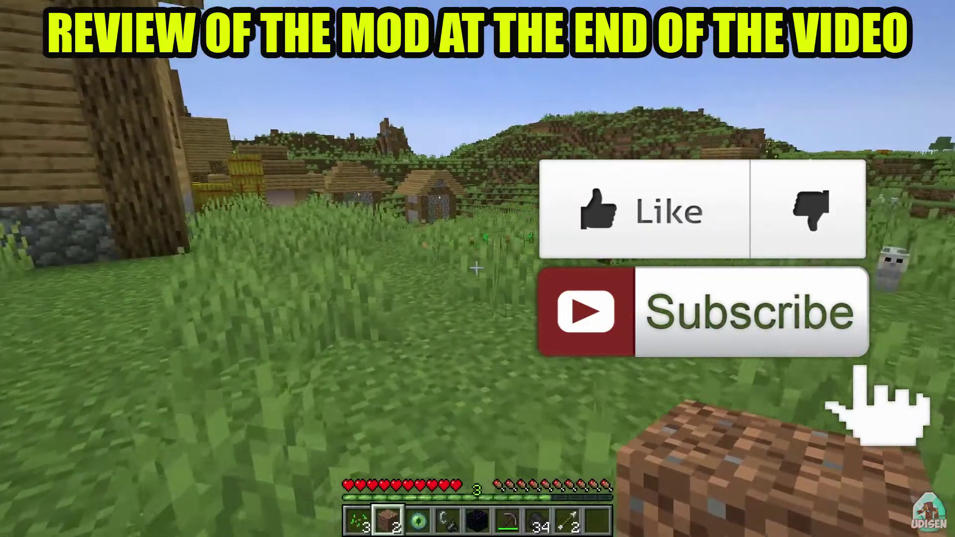
key("w")
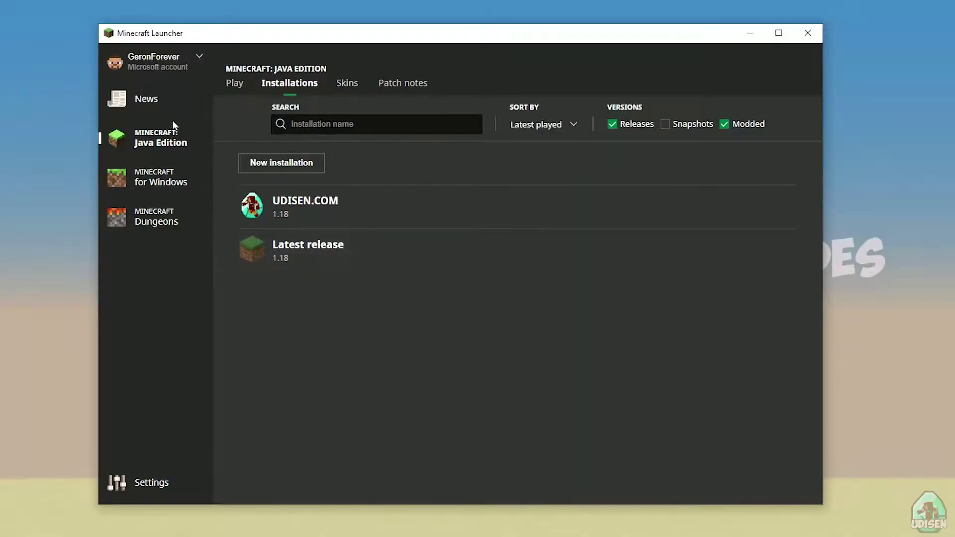
Go to the Java Edition installations list and start, then cancel, a new installation.
left_click(160, 182)
left_click(146, 98)
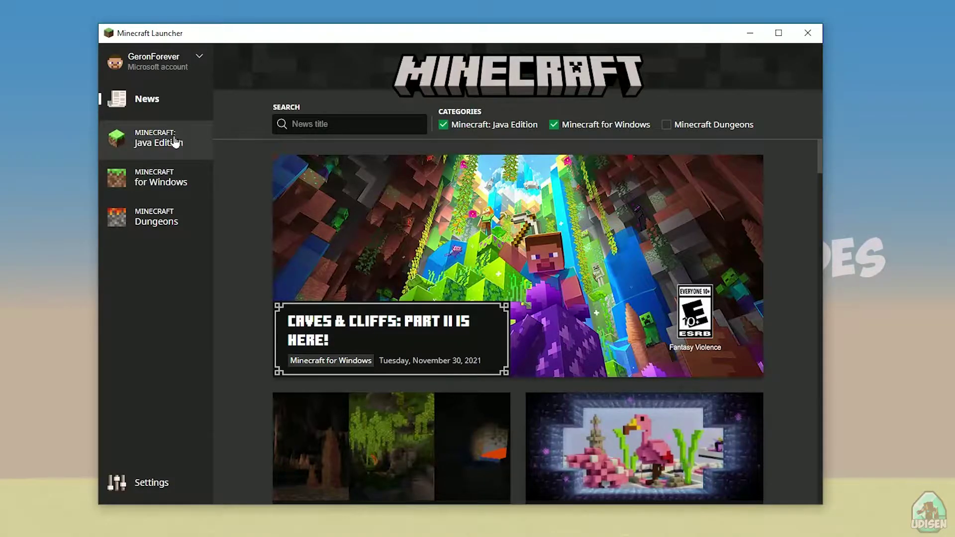
left_click(175, 143)
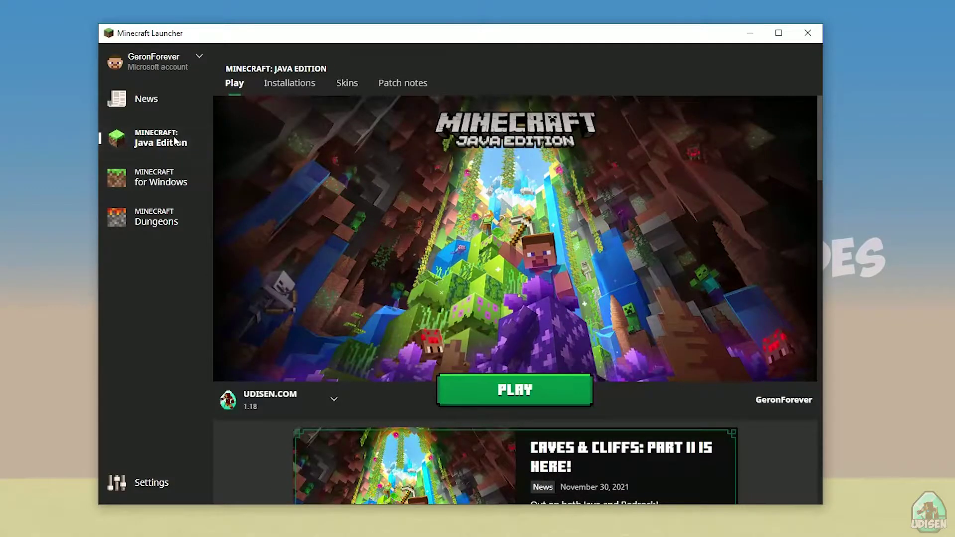
left_click(305, 89)
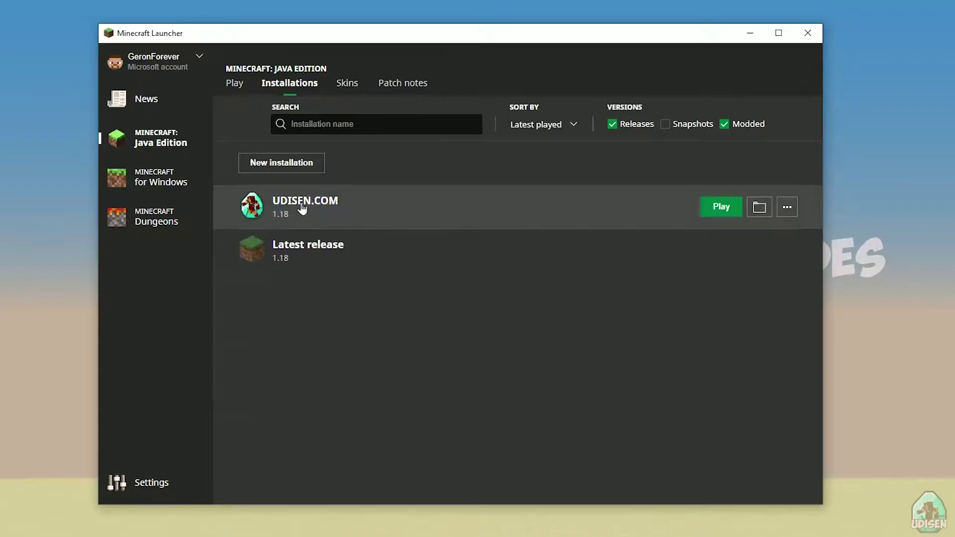
left_click(276, 164)
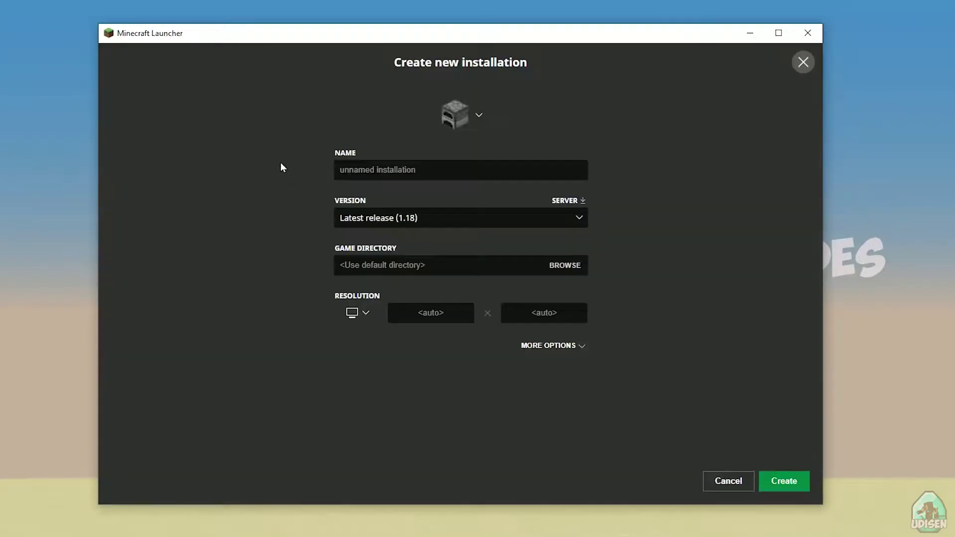
left_click(378, 168)
type("jnghnmghngnhgn")
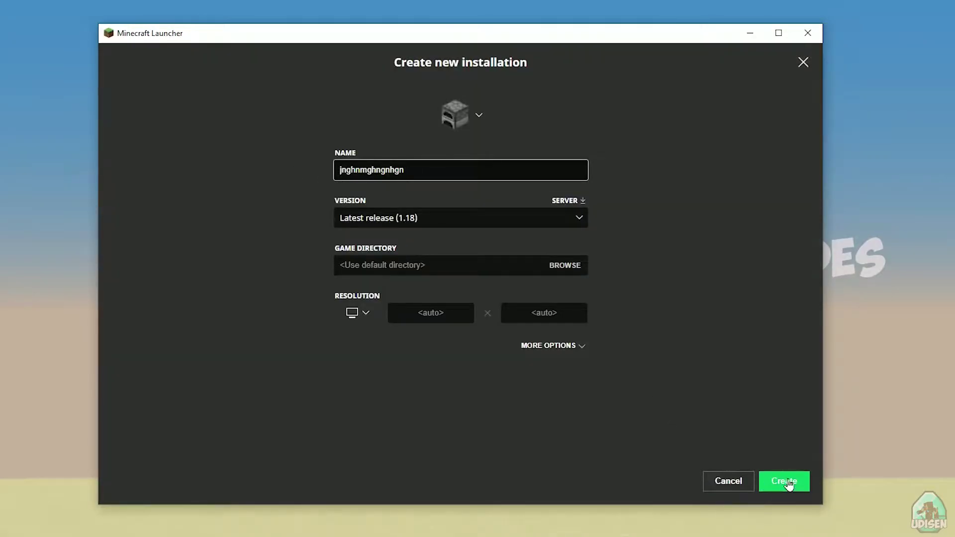
left_click(723, 483)
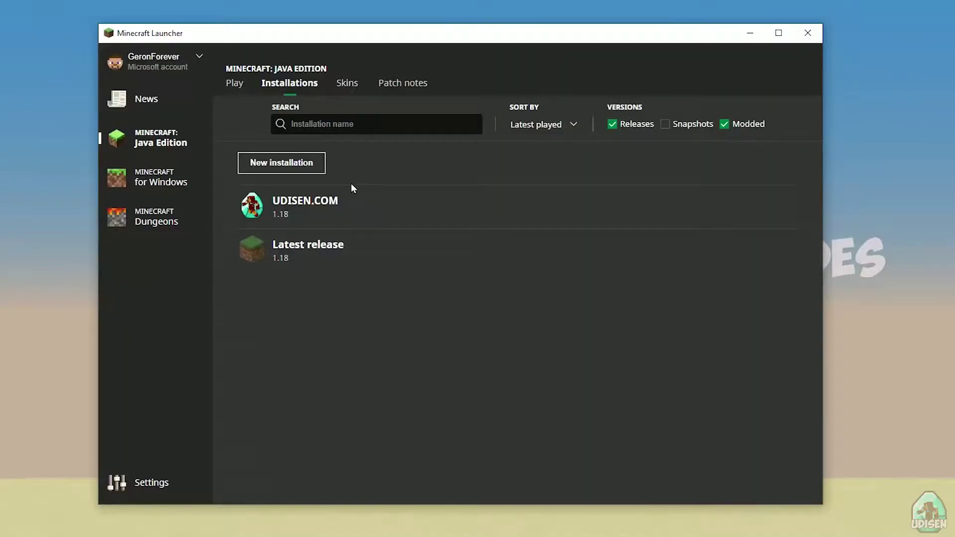
Edit the UDISEN.COM installation and switch its version to 1.16.5-forge-36.2.8.
left_click(348, 206)
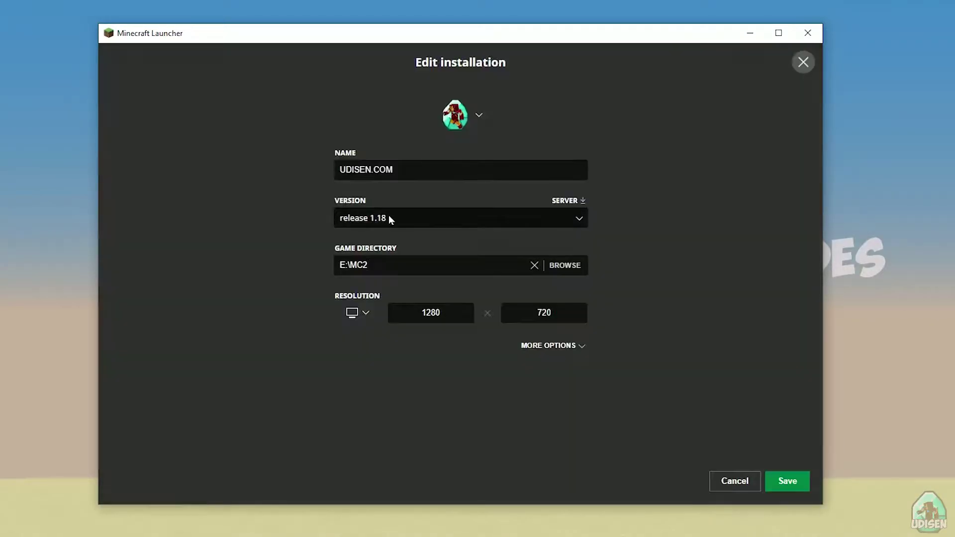
left_click(399, 218)
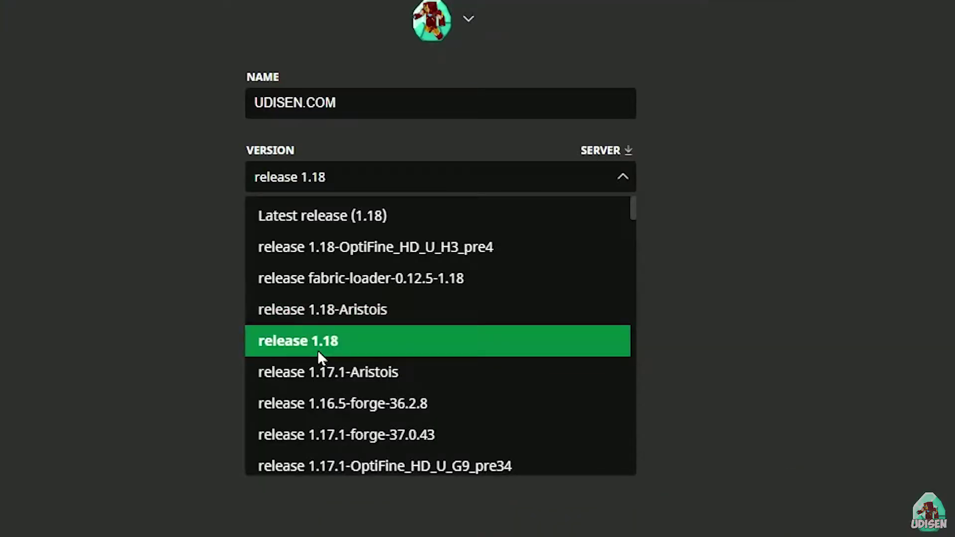
left_click(382, 330)
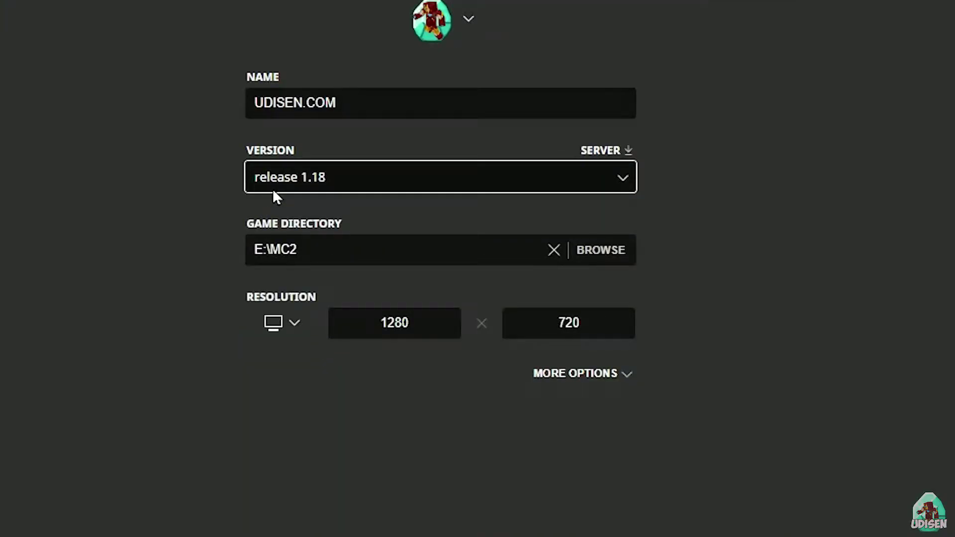
left_click(333, 180)
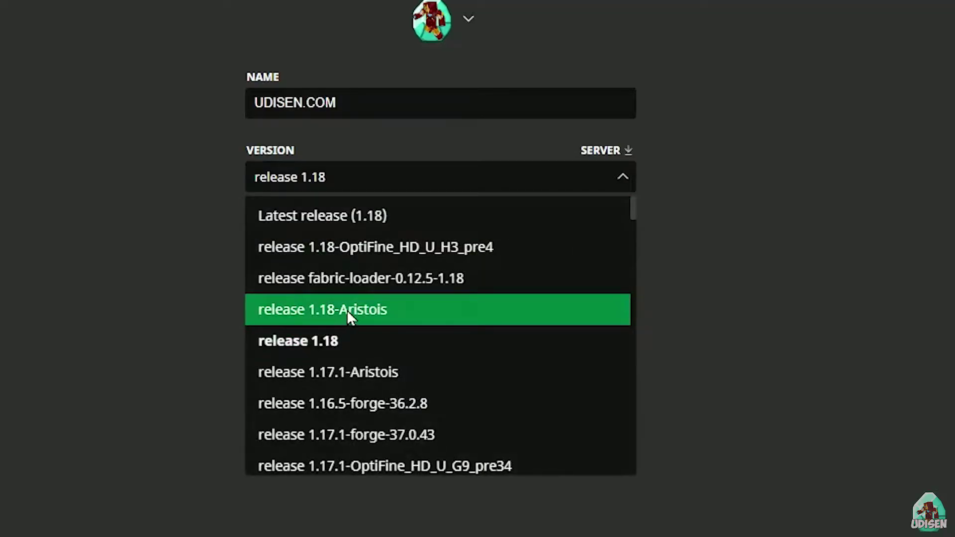
scroll(420, 283, "down", 3)
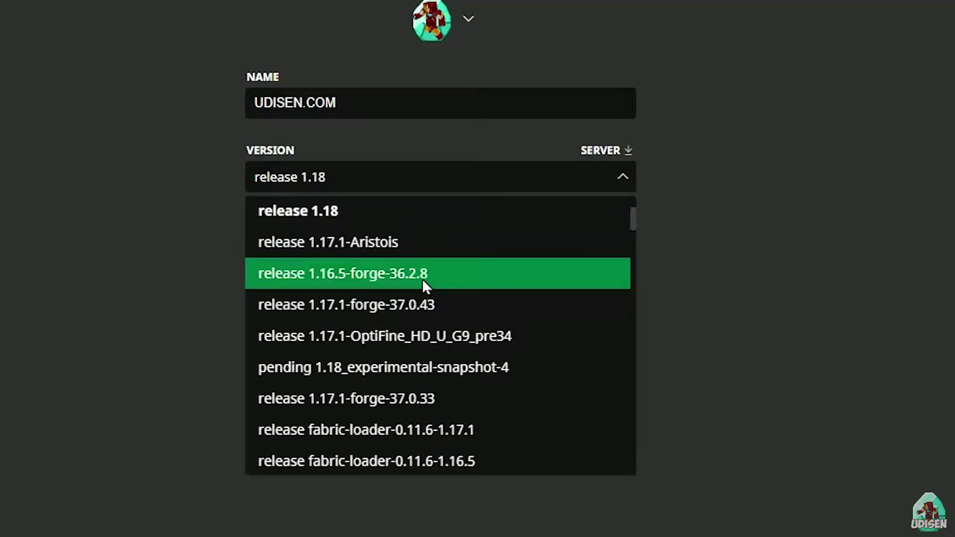
left_click(422, 278)
Try 1.18_experimental-snapshot-4, then set UDISEN.COM back to release 1.18 and save.
left_click(395, 187)
scroll(383, 326, "down", 5)
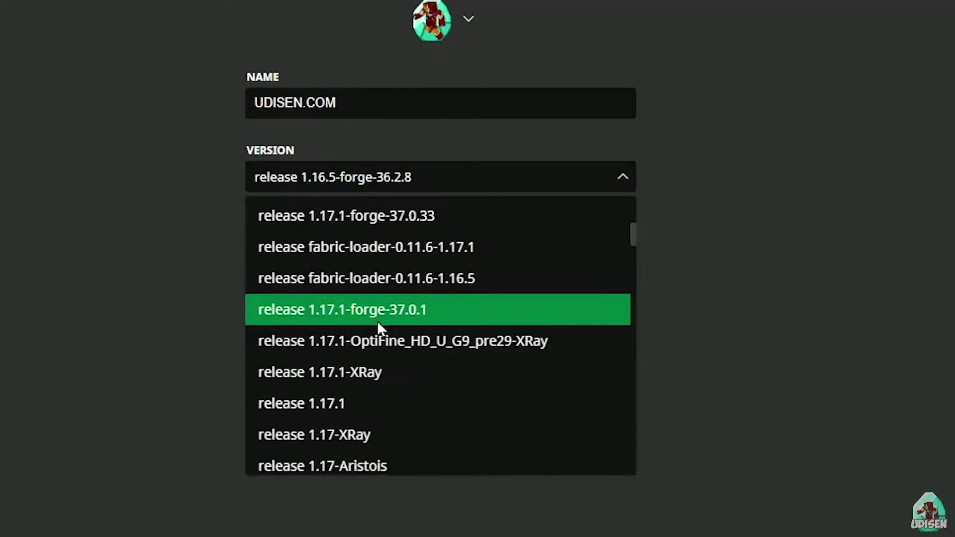
scroll(393, 310, "up", 4)
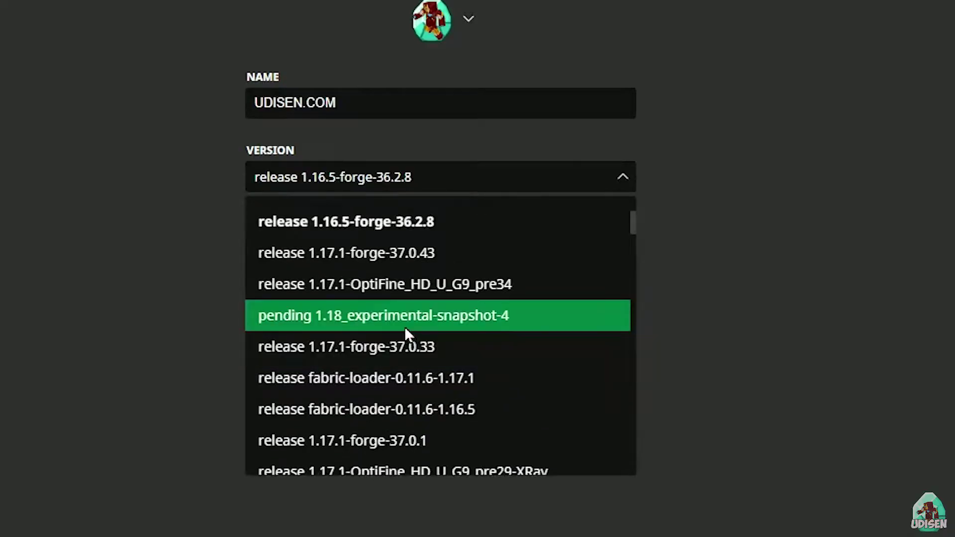
left_click(404, 321)
left_click(481, 180)
scroll(452, 277, "up", 5)
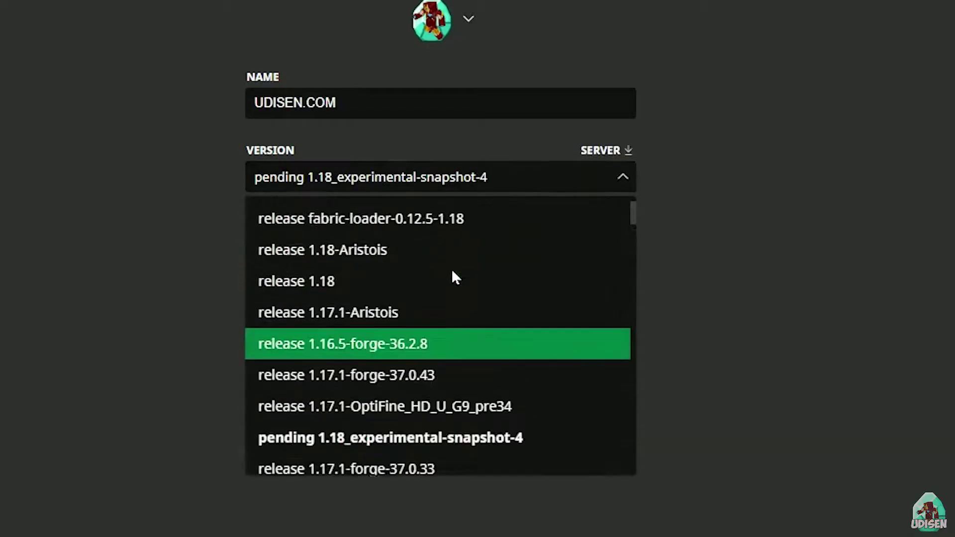
left_click(423, 318)
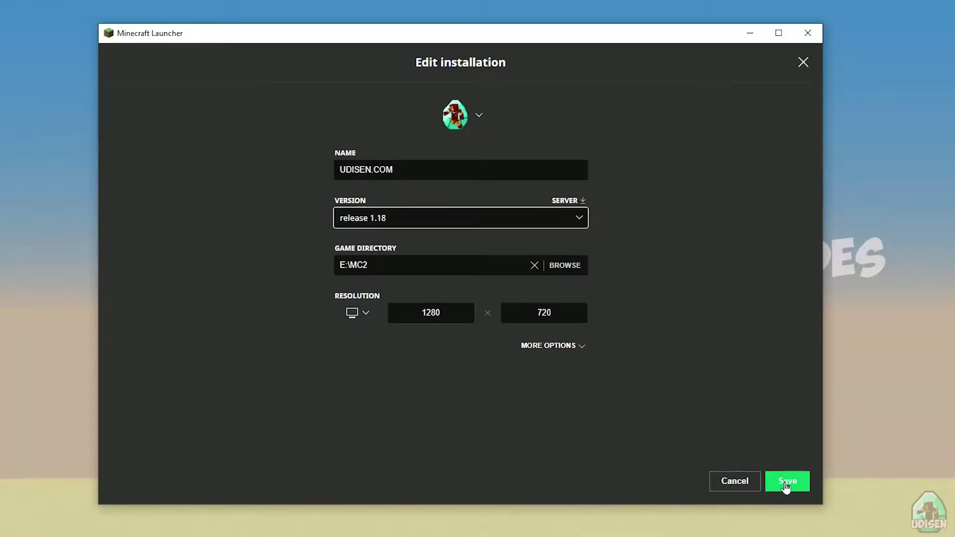
left_click(787, 481)
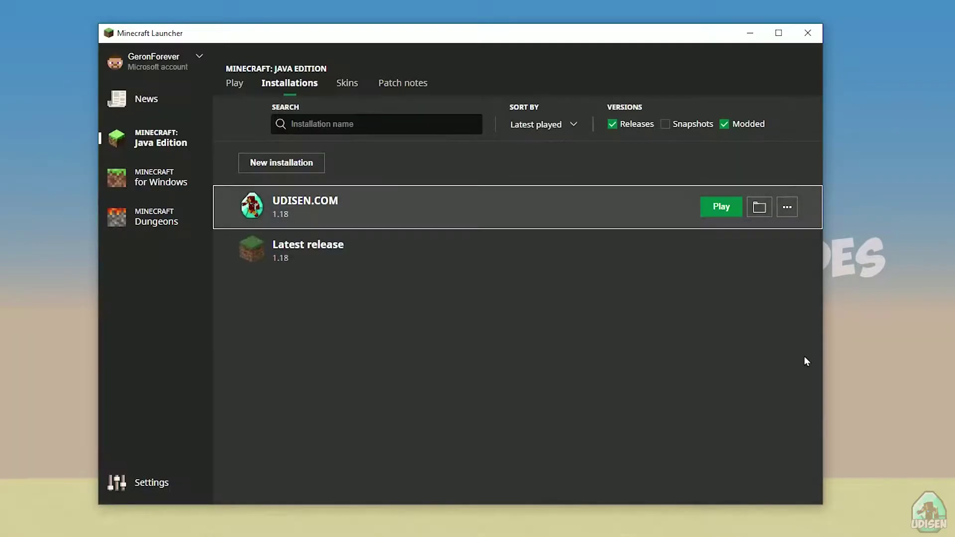
Launch UDISEN.COM, quit the game, and close the Minecraft Launcher.
left_click(716, 212)
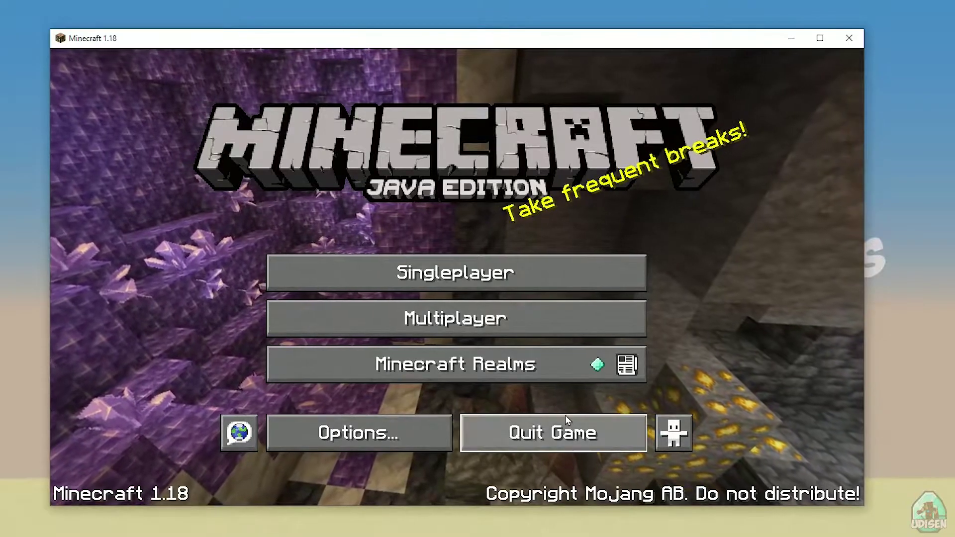
left_click(565, 420)
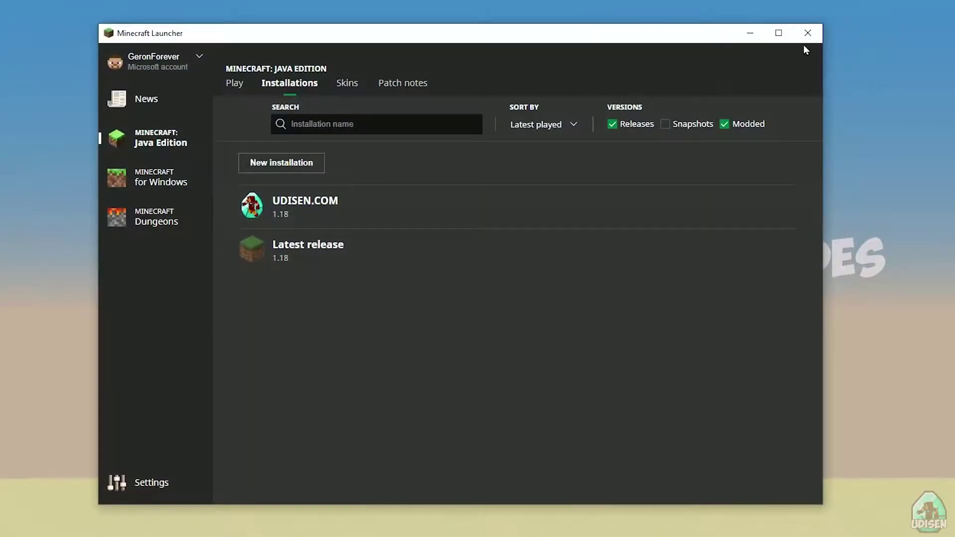
left_click(805, 41)
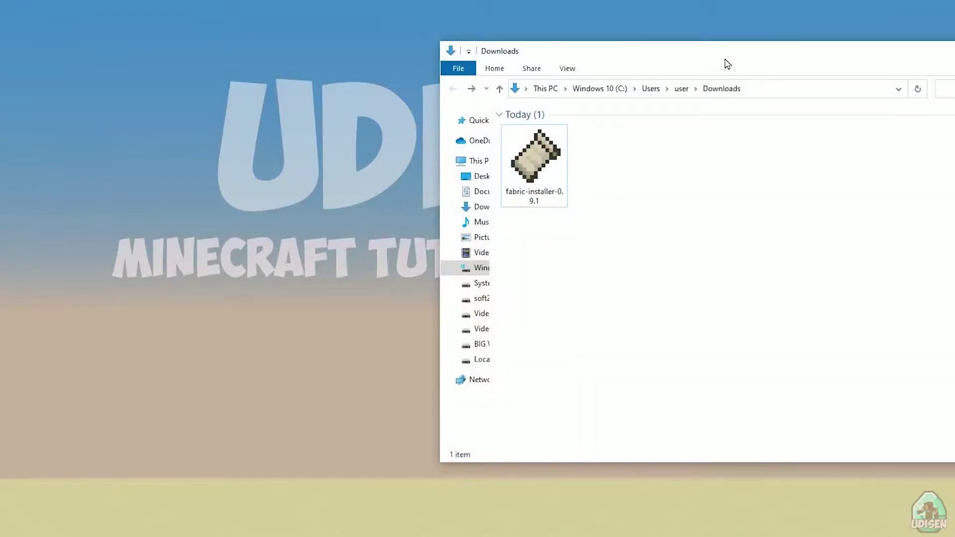
Run fabric-installer from Downloads and keep Minecraft version 1.18.
left_click_drag(727, 64, 503, 64)
left_click(312, 159)
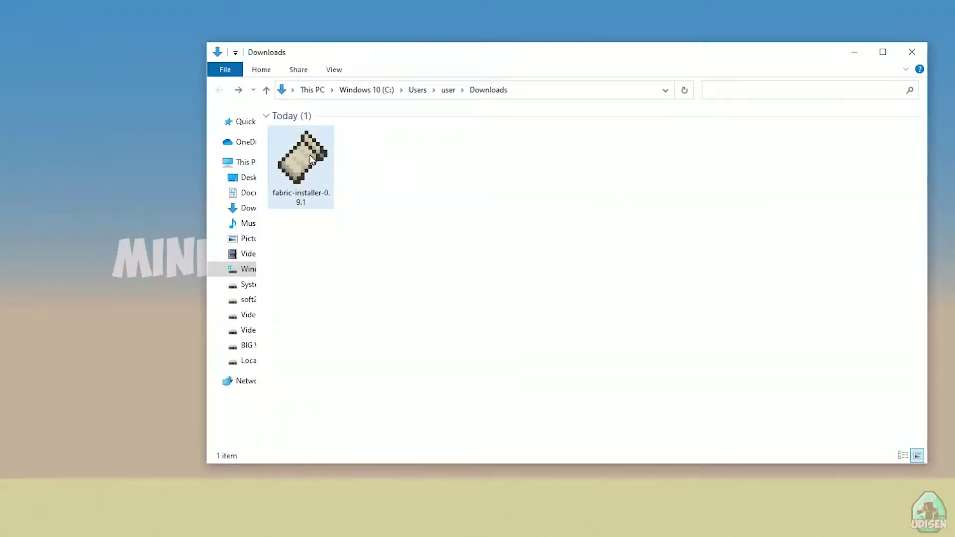
double_click(312, 159)
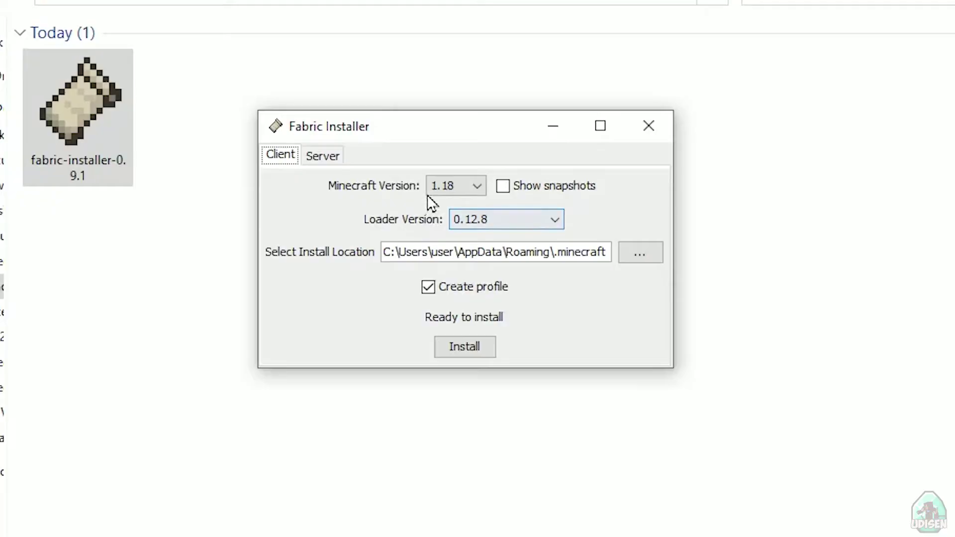
left_click(492, 244)
left_click(444, 186)
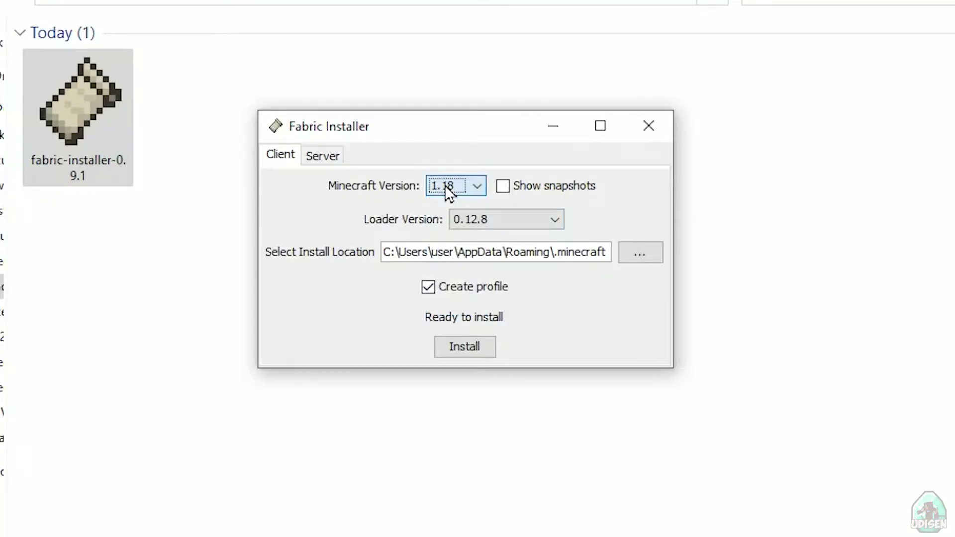
Compare the Server and Client options, staying on Client, and check loader 0.12.8.
left_click(313, 157)
left_click(294, 159)
left_click(324, 158)
left_click(294, 159)
left_click(477, 220)
left_click(382, 219)
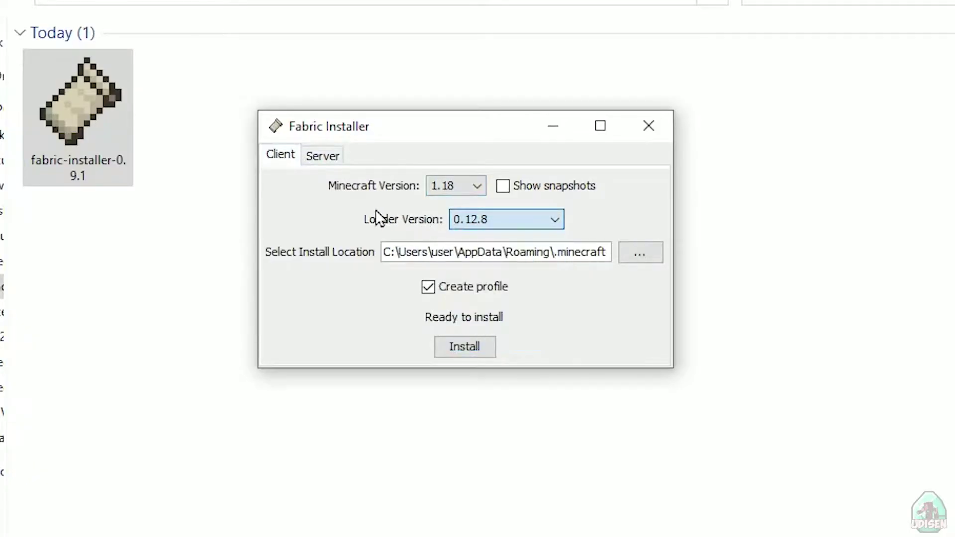
Review the Minecraft version list again, leaving 1.18 selected.
left_click(454, 187)
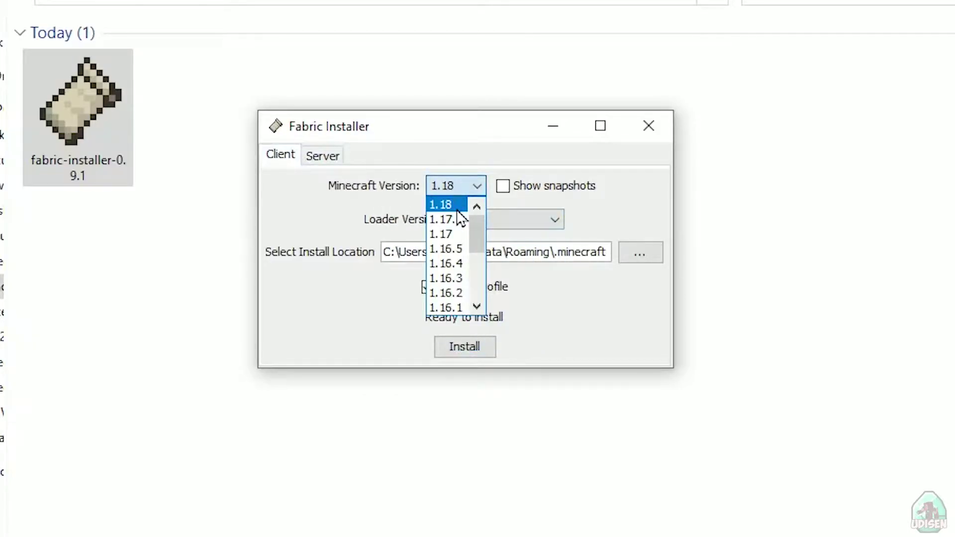
left_click(450, 208)
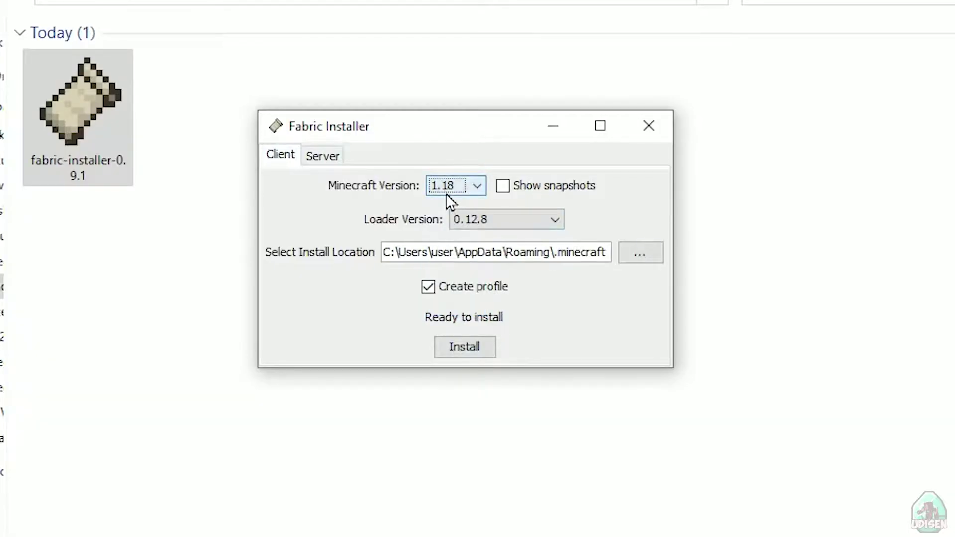
left_click(447, 185)
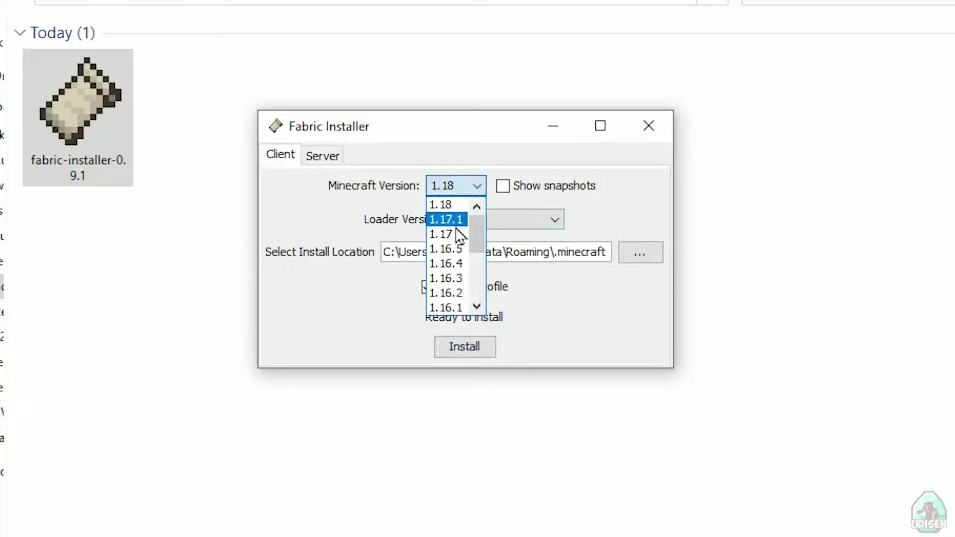
scroll(460, 267, "down", 3)
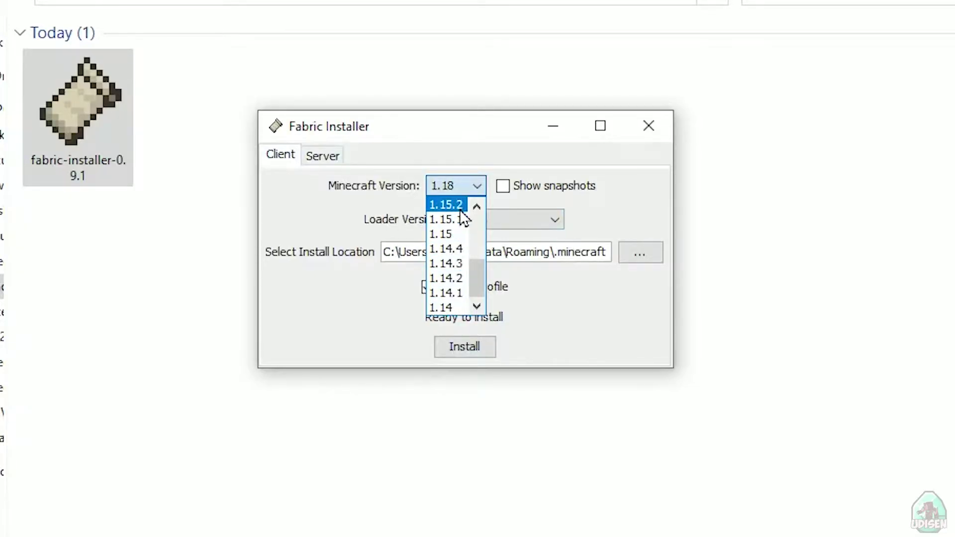
scroll(460, 221, "up", 1)
scroll(462, 222, "up", 2)
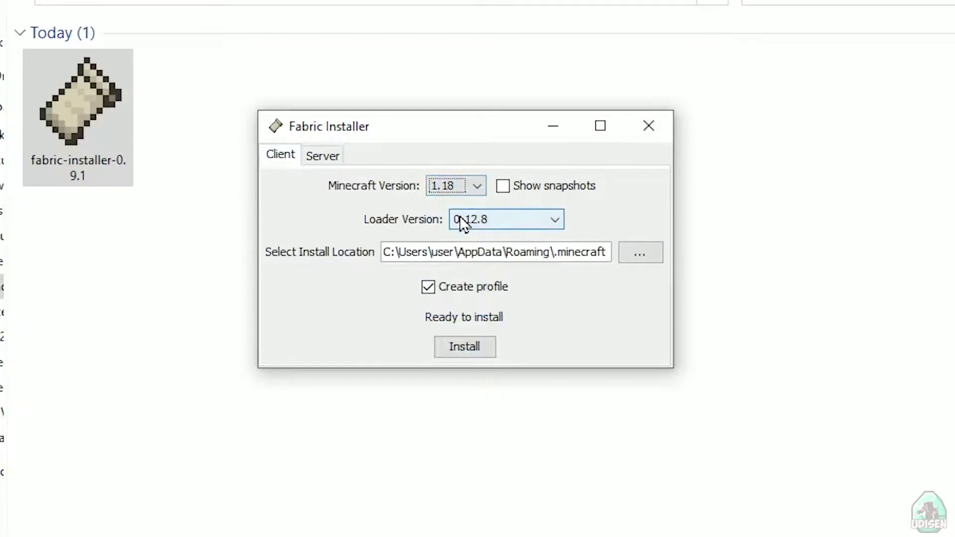
Install Fabric Loader 0.12.8 for 1.18, dismiss the success message, and close the installer.
left_click(457, 348)
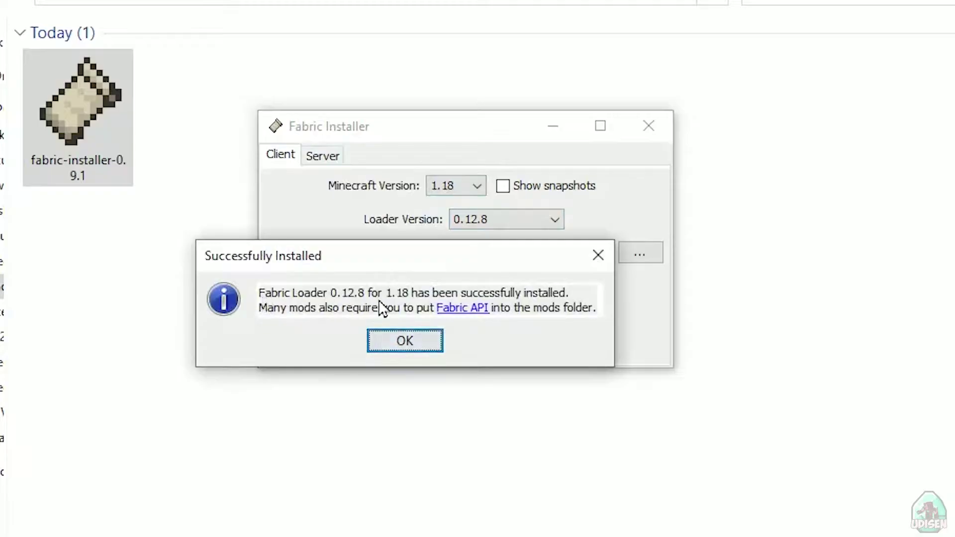
left_click(404, 342)
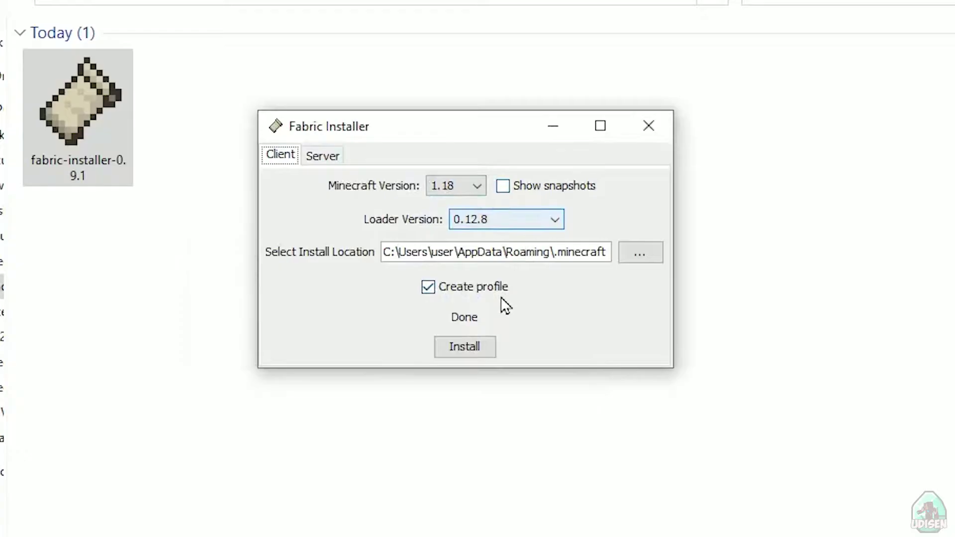
left_click(652, 130)
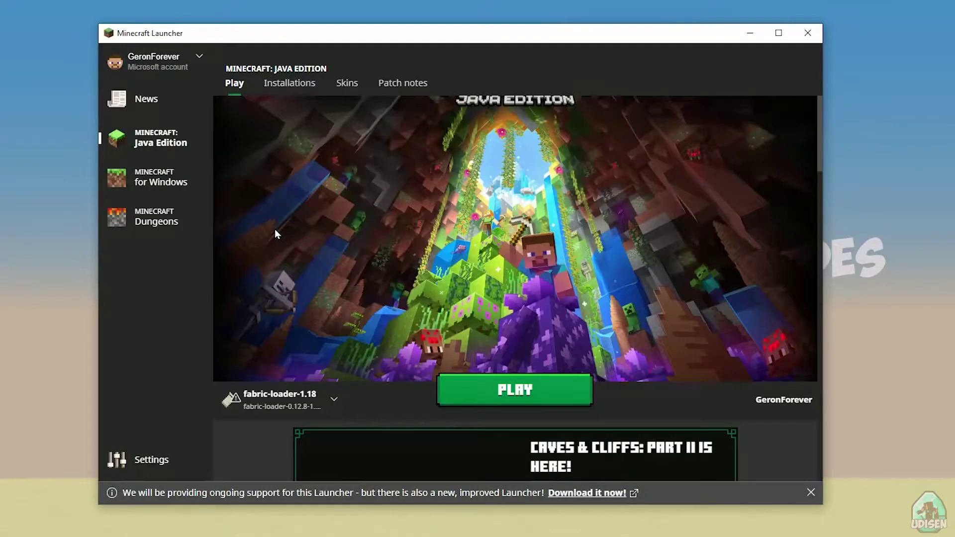
Save the fabric-loader-1.18 installation with a 1280 × 720 resolution and open its game folder.
left_click(291, 85)
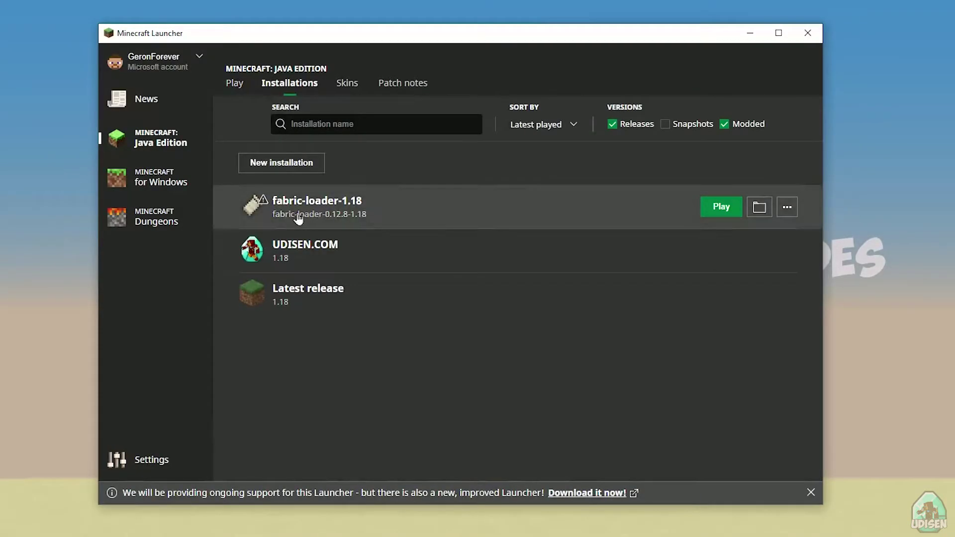
left_click(524, 211)
left_click(447, 343)
type("12")
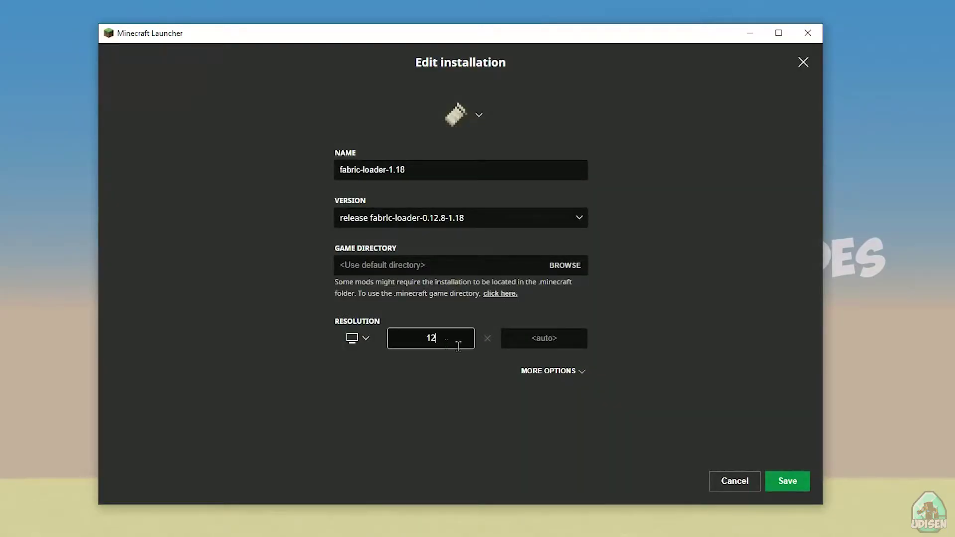
type("80")
left_click(546, 337)
type("720")
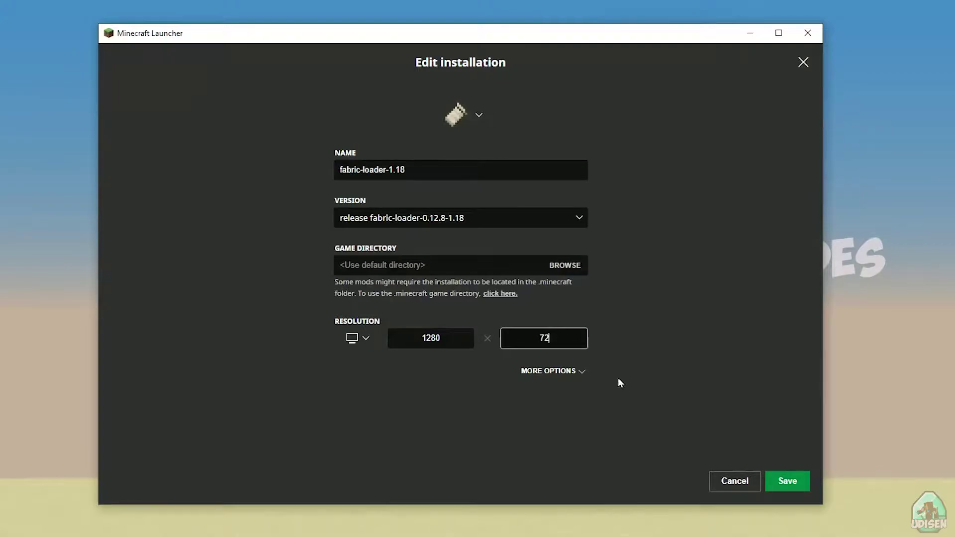
left_click(781, 479)
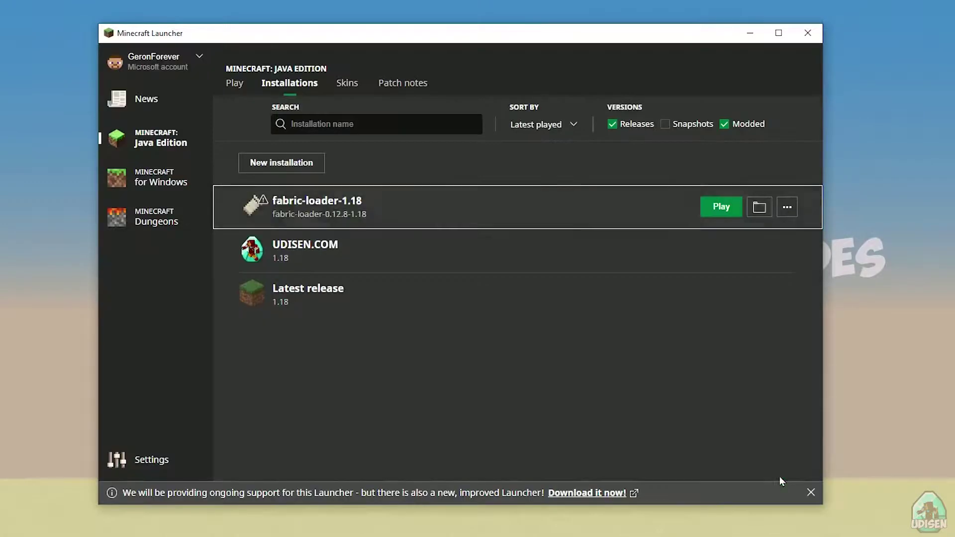
left_click(761, 207)
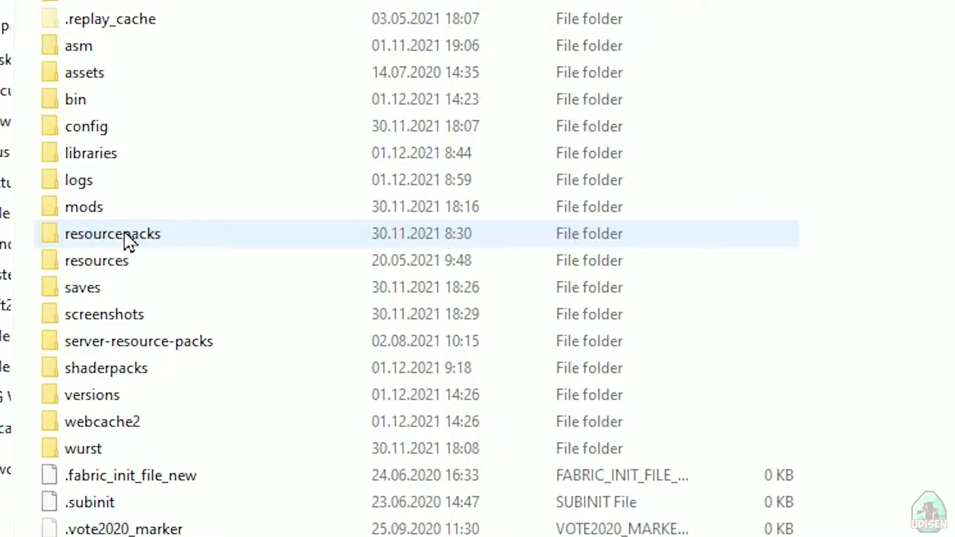
Open the mods folder inside .minecraft and move its window over the launcher.
mouse_move(71, 237)
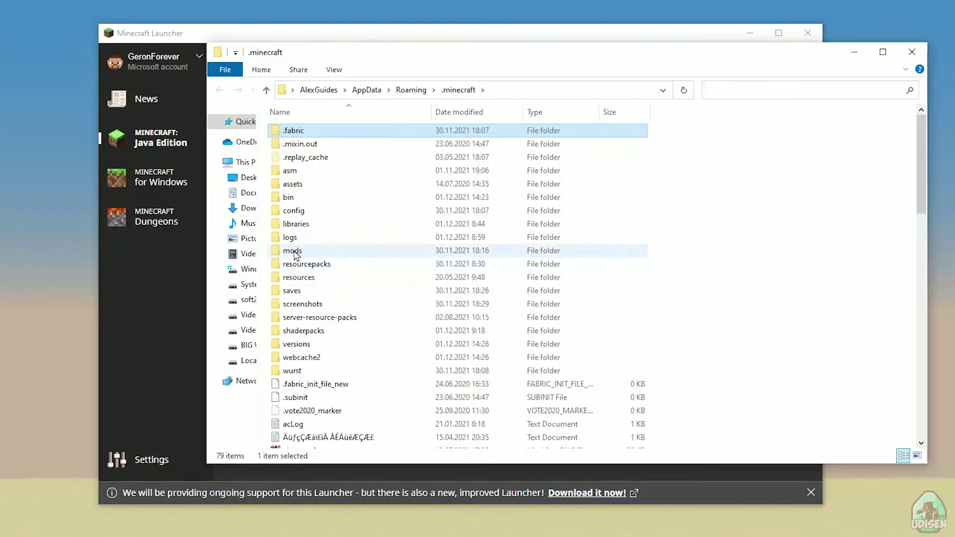
double_click(295, 253)
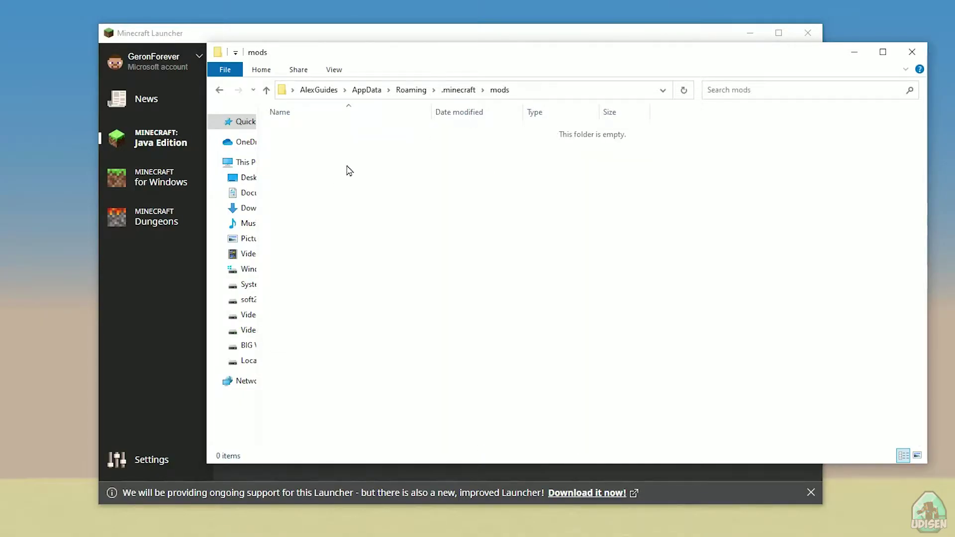
left_click_drag(411, 61, 228, 50)
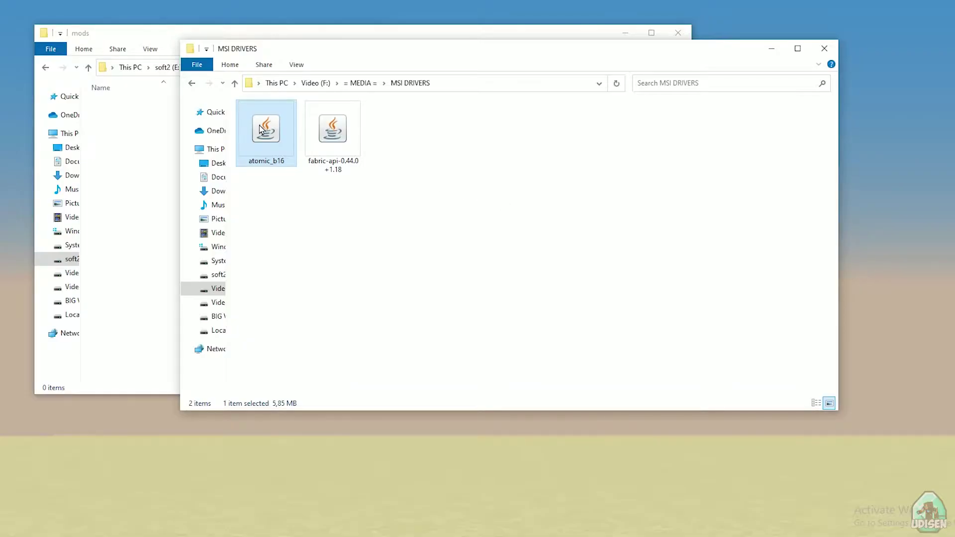
Select the fabric-api-0.44.0+1.18 jar in the MSI DRIVERS folder.
left_click(332, 131)
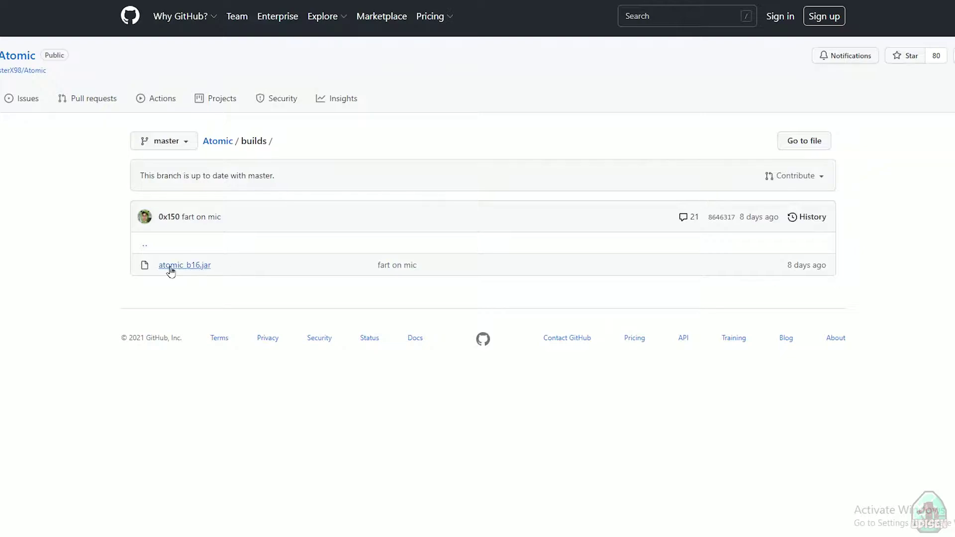
Open the atomic_b16.jar file page from the Atomic builds list.
left_click_drag(209, 267, 165, 265)
left_click(183, 268)
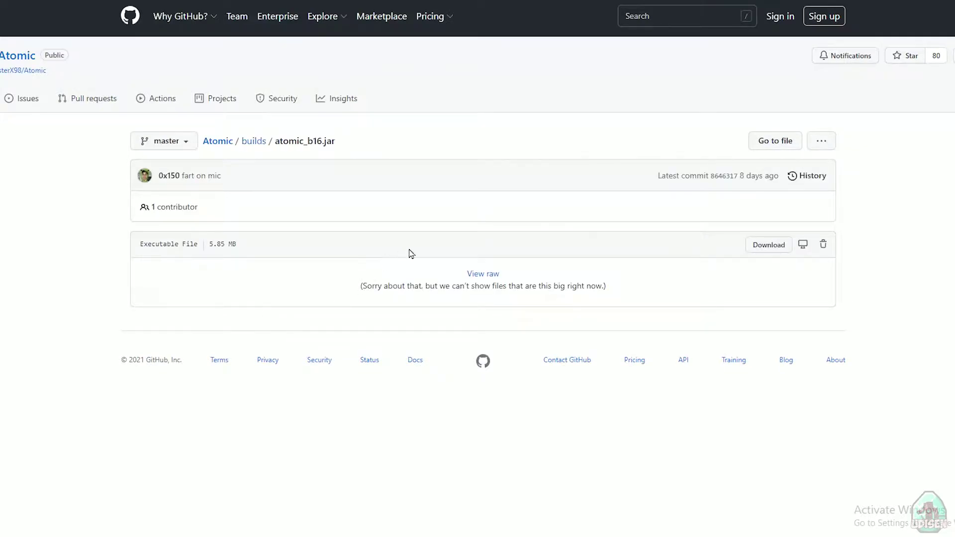
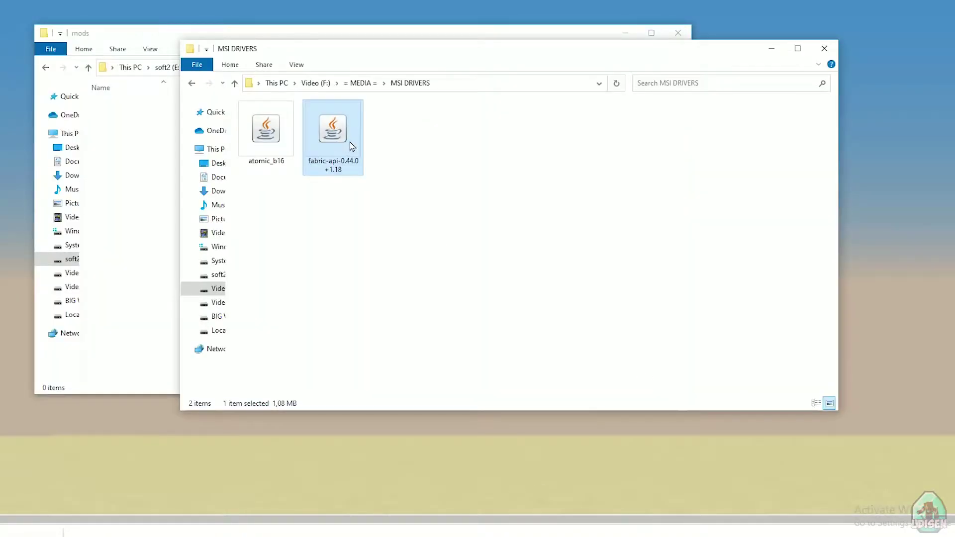
Copy fabric-api-0.44.0+1.18 and atomic_b16 from MSI DRIVERS into the mods folder, then close the mods window.
left_click_drag(350, 141, 136, 164)
left_click(719, 201)
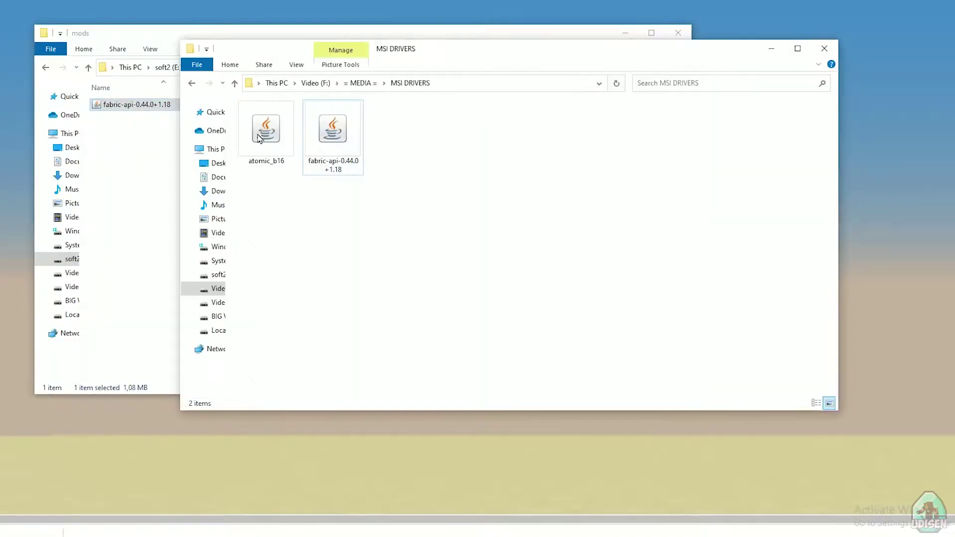
left_click_drag(258, 138, 124, 164)
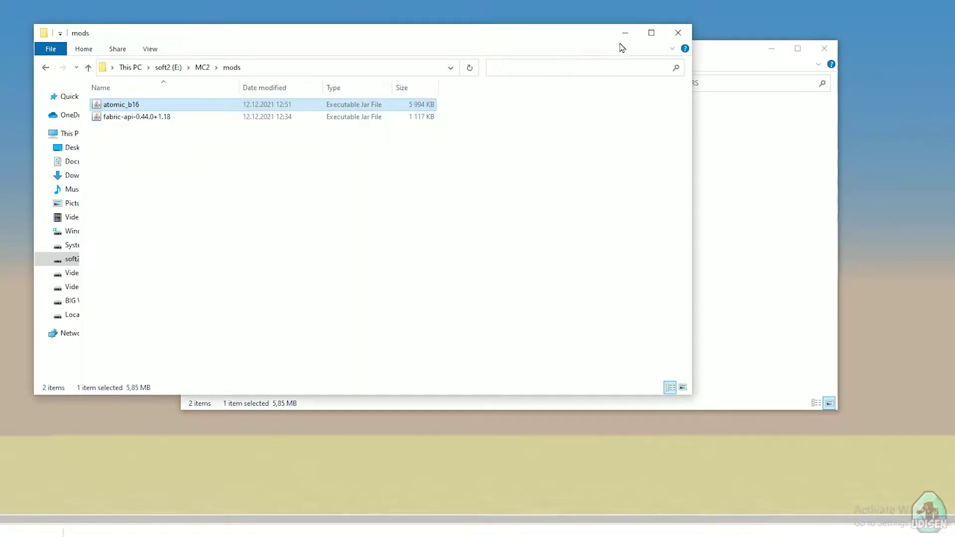
left_click(131, 116)
left_click(615, 35)
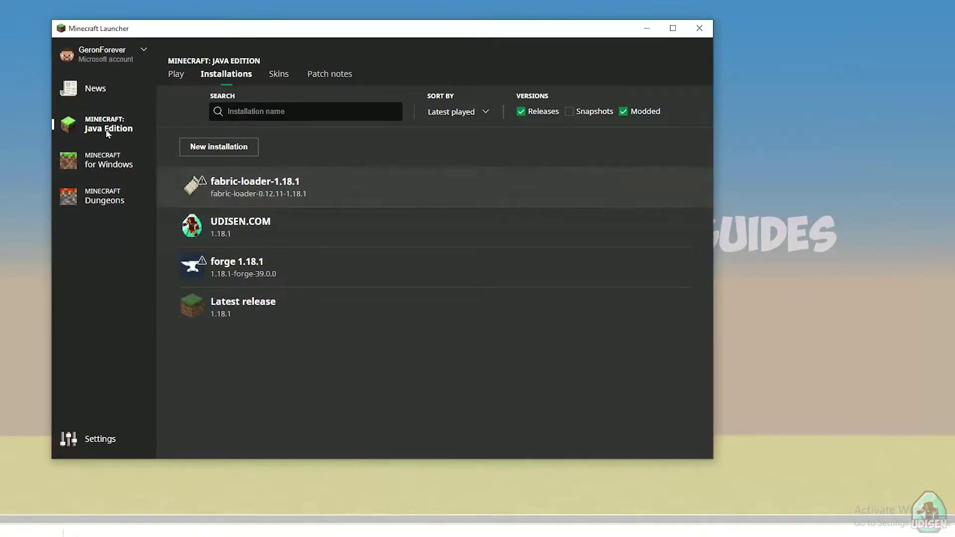
left_click(342, 192)
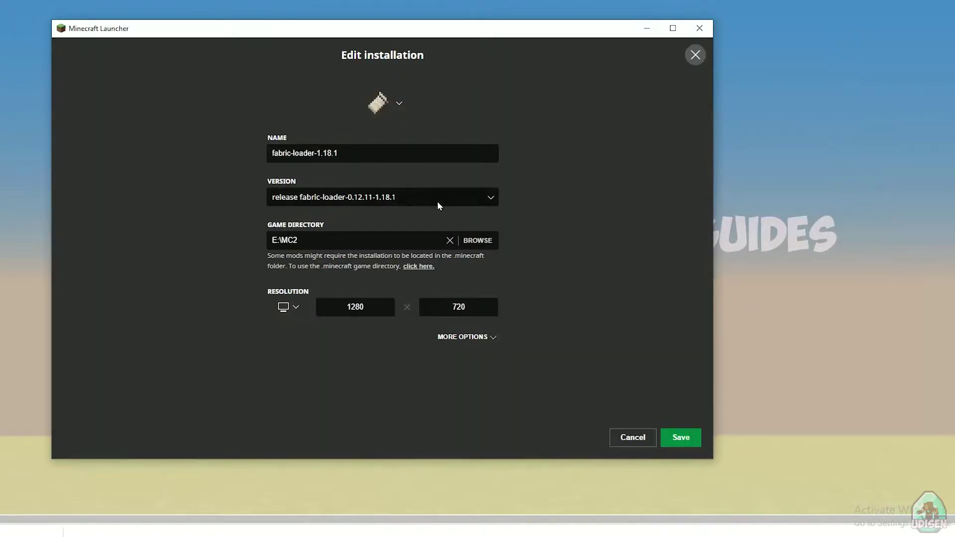
left_click(420, 199)
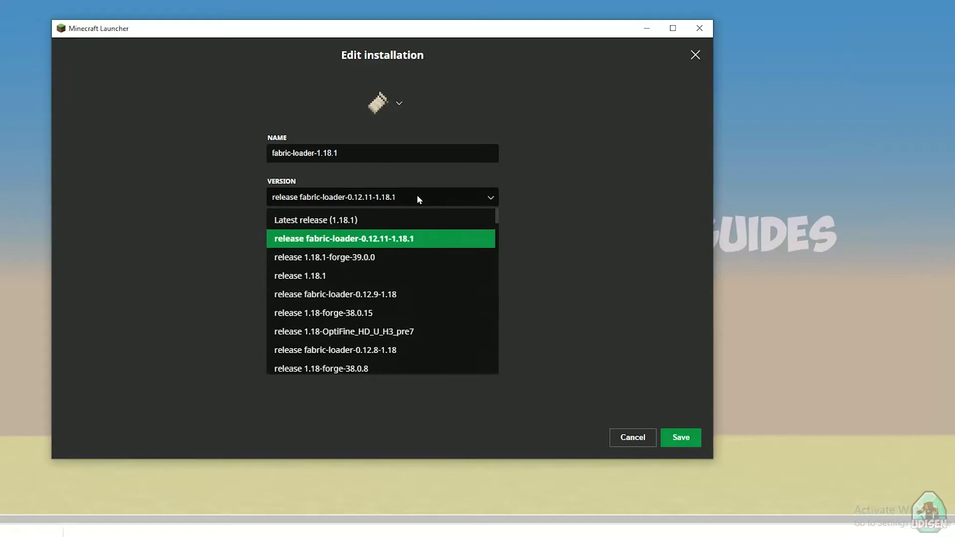
left_click(417, 195)
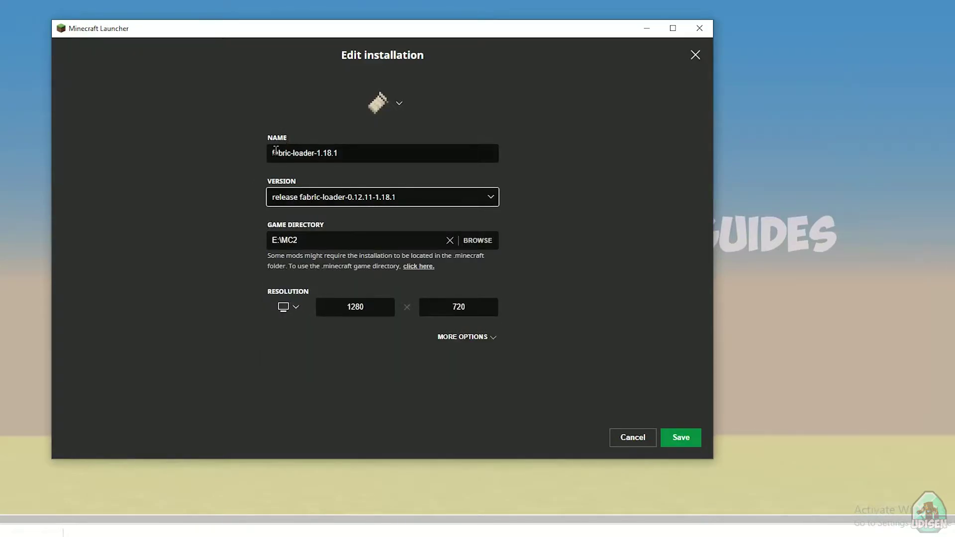
left_click_drag(276, 150, 366, 151)
key("ctrl+c")
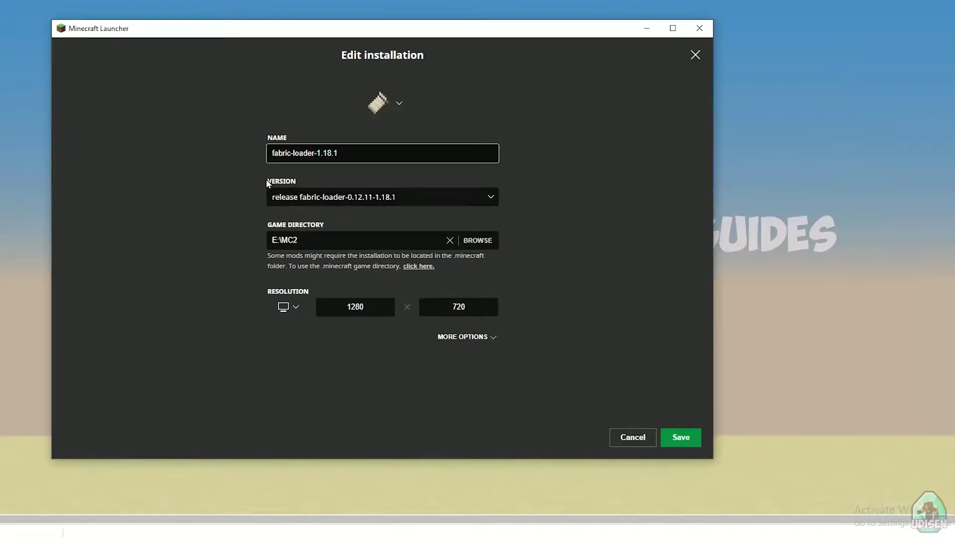
left_click(389, 203)
left_click(384, 257)
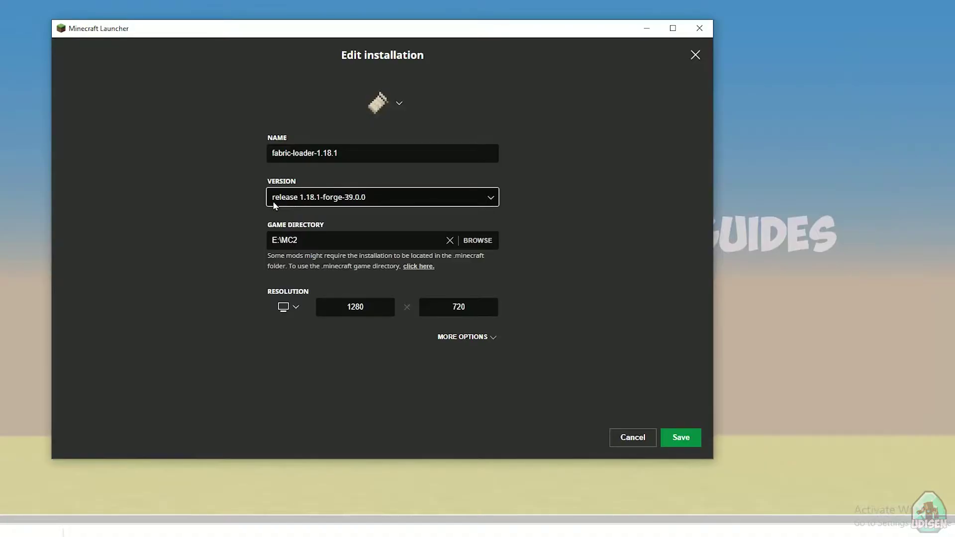
left_click(379, 206)
left_click(316, 237)
left_click(386, 202)
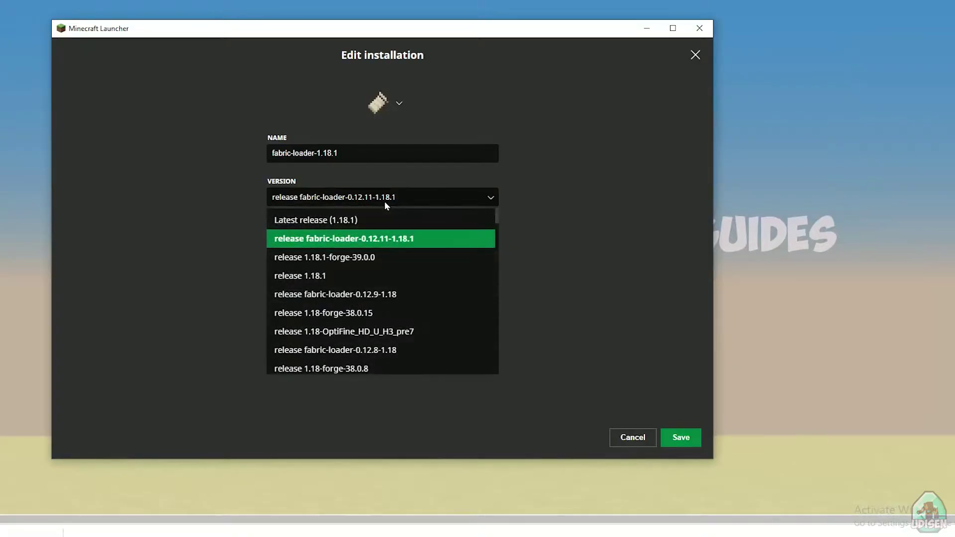
left_click(411, 304)
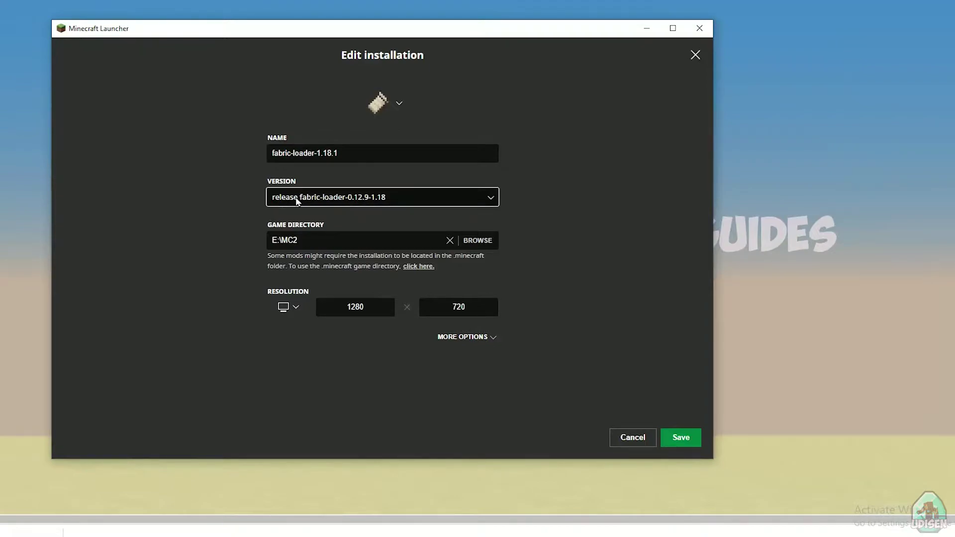
left_click(342, 201)
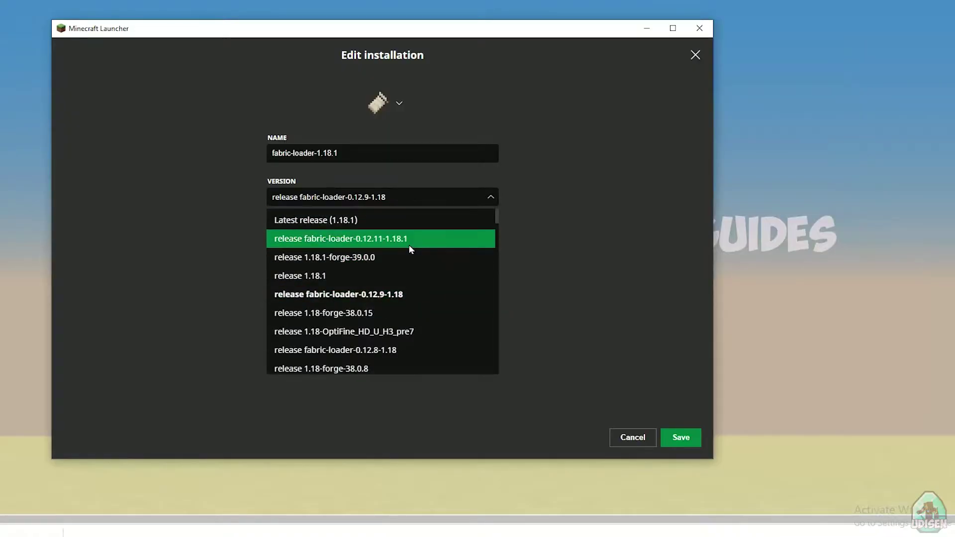
left_click(406, 238)
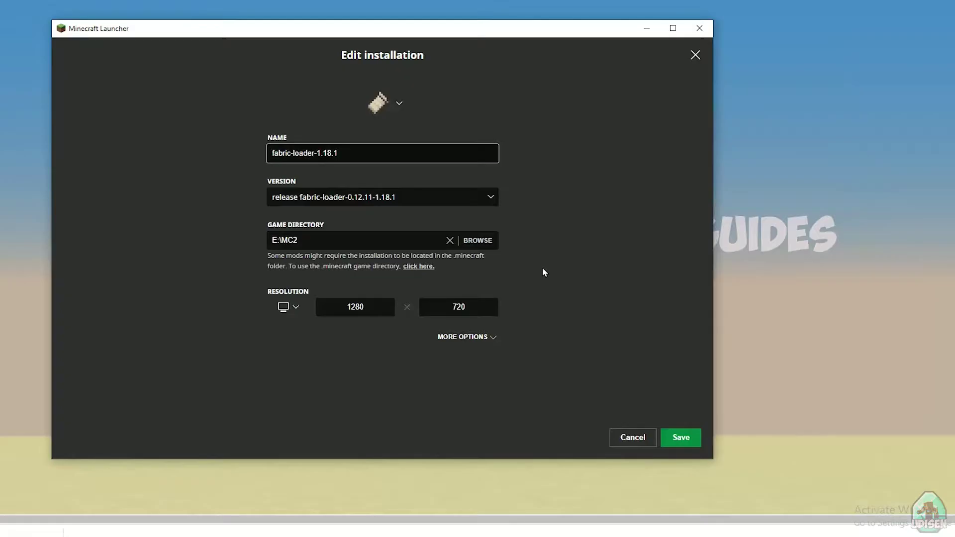
left_click(685, 438)
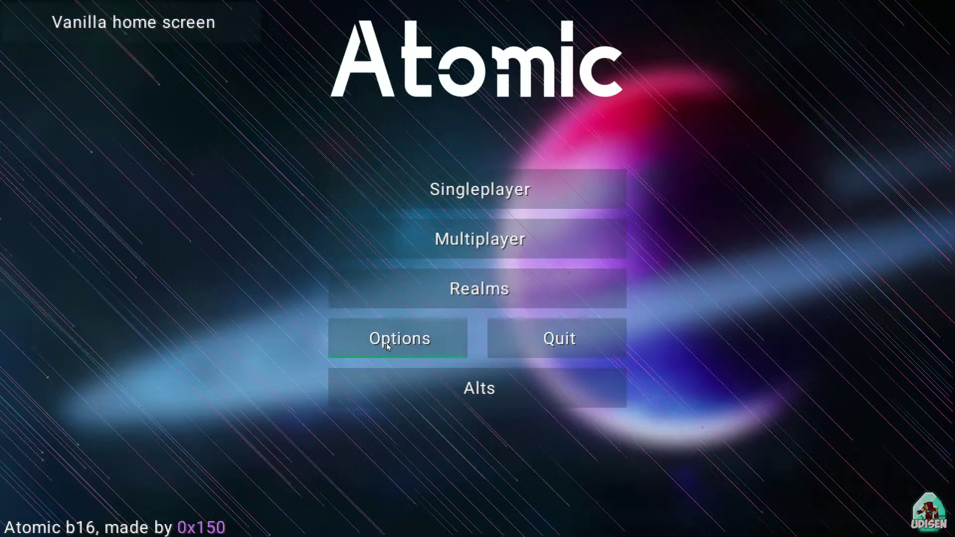
Switch from the Atomic title screen to the vanilla home screen.
left_click(415, 185)
left_click(672, 515)
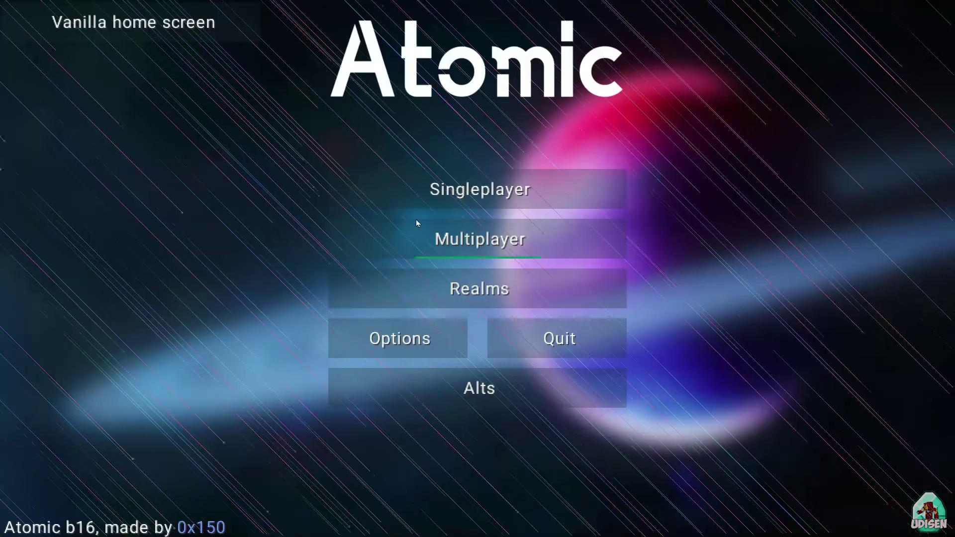
left_click(133, 22)
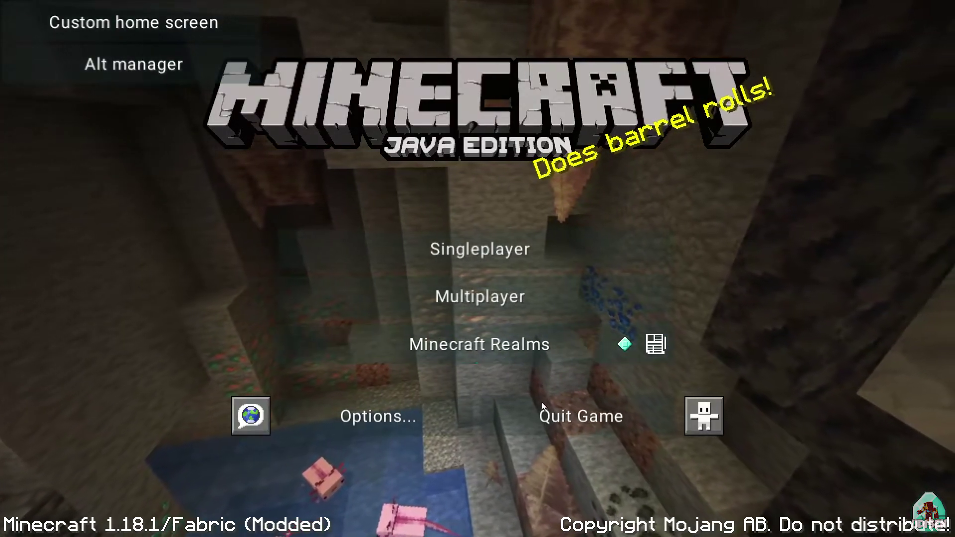
Load the first New World from the singleplayer list.
left_click(422, 241)
left_click(376, 134)
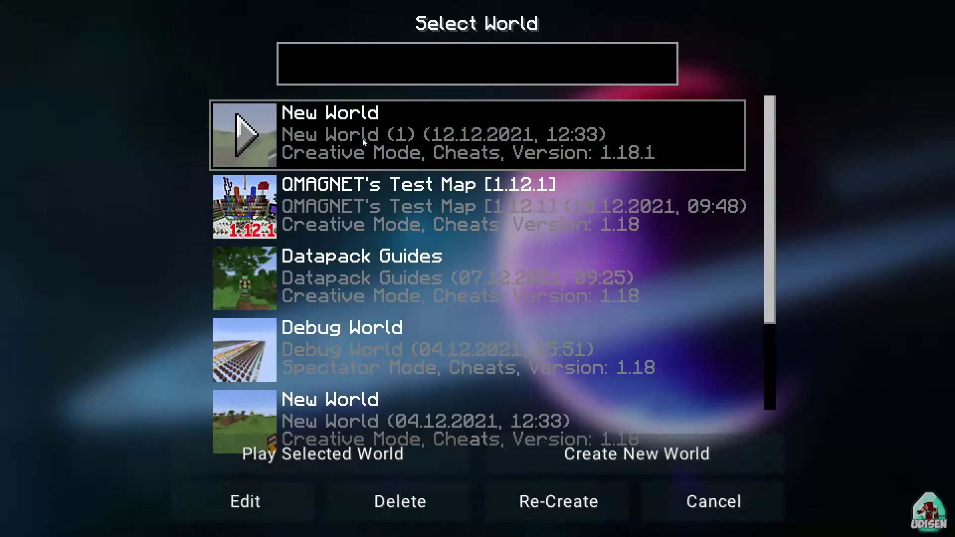
double_click(362, 139)
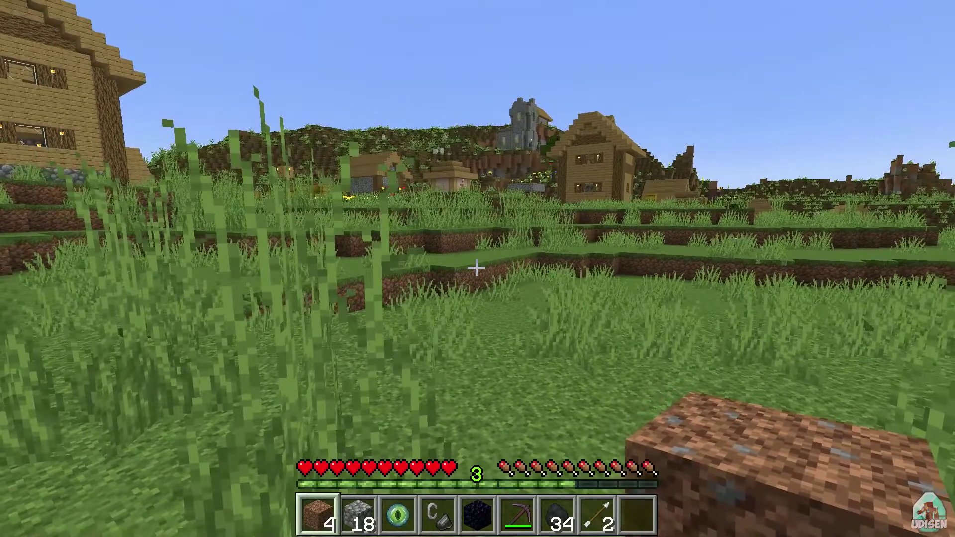
Change the GUI Scale to 2 in Video Settings and resume the game.
key("Shift_R")
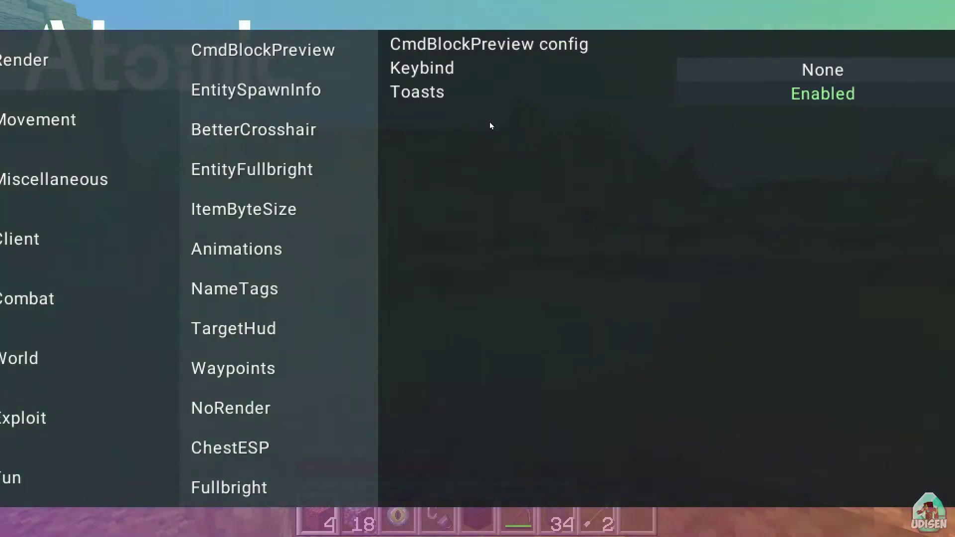
key("Escape")
key("Escape")
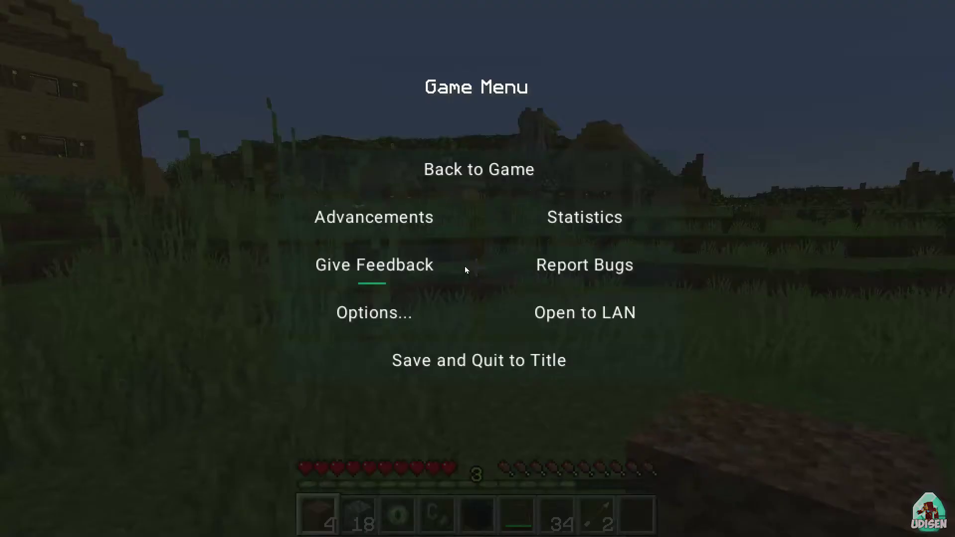
left_click(374, 313)
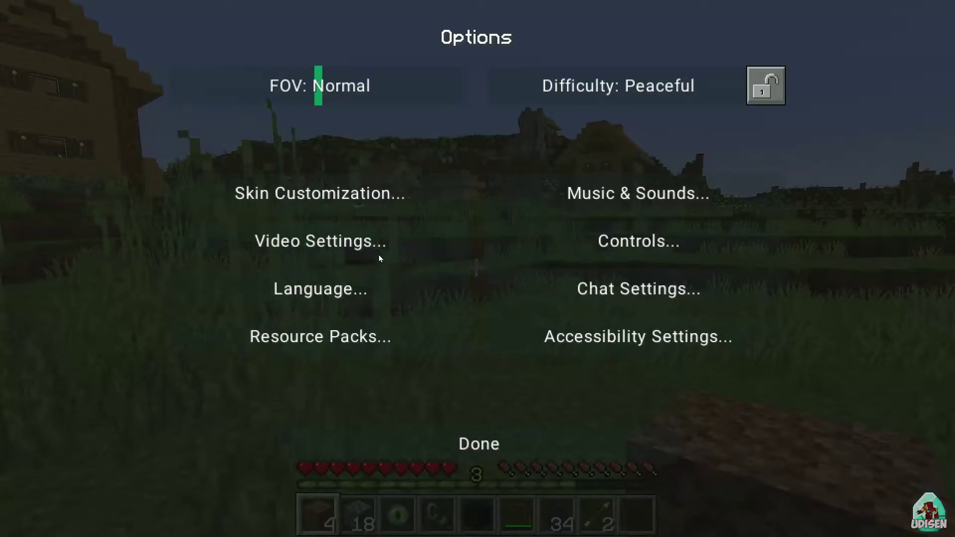
left_click(358, 241)
left_click(377, 389)
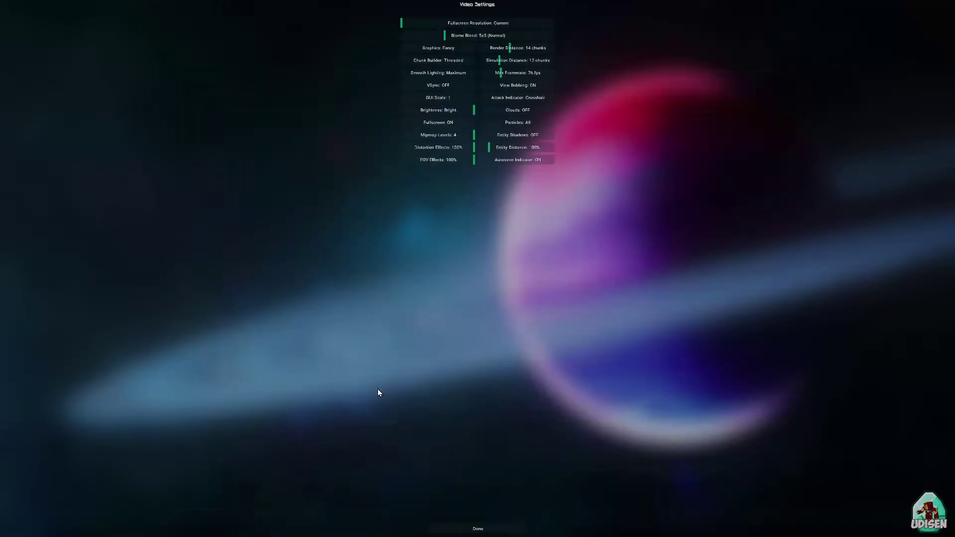
left_click(425, 101)
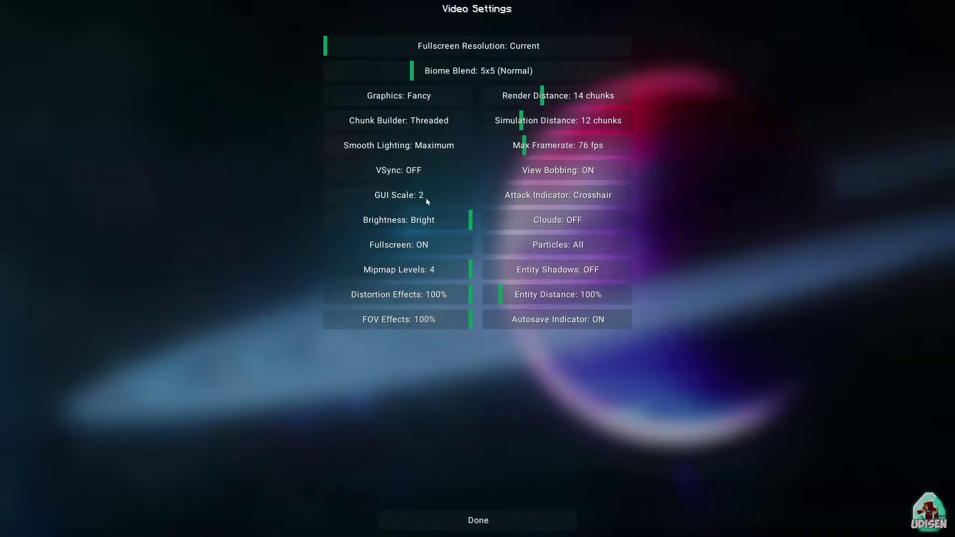
left_click(518, 523)
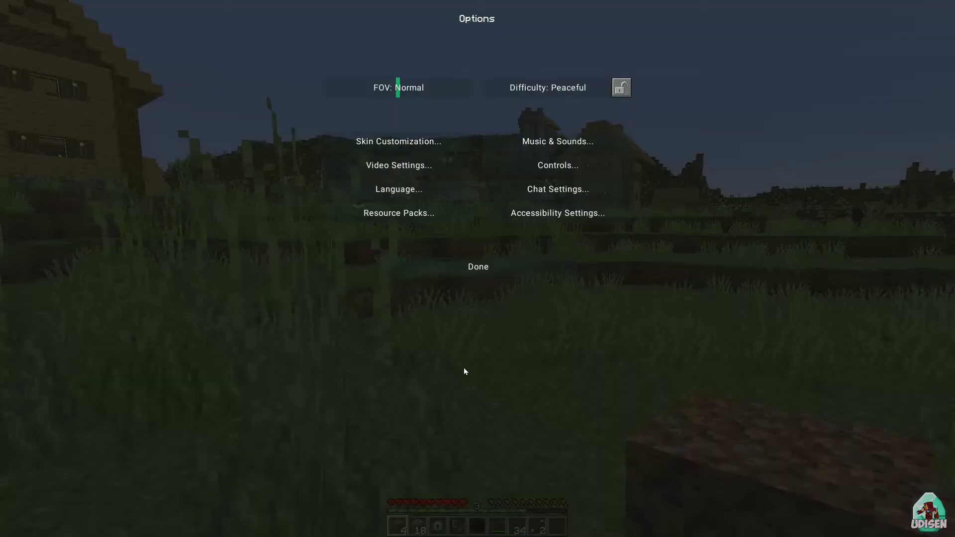
left_click(486, 271)
left_click(463, 149)
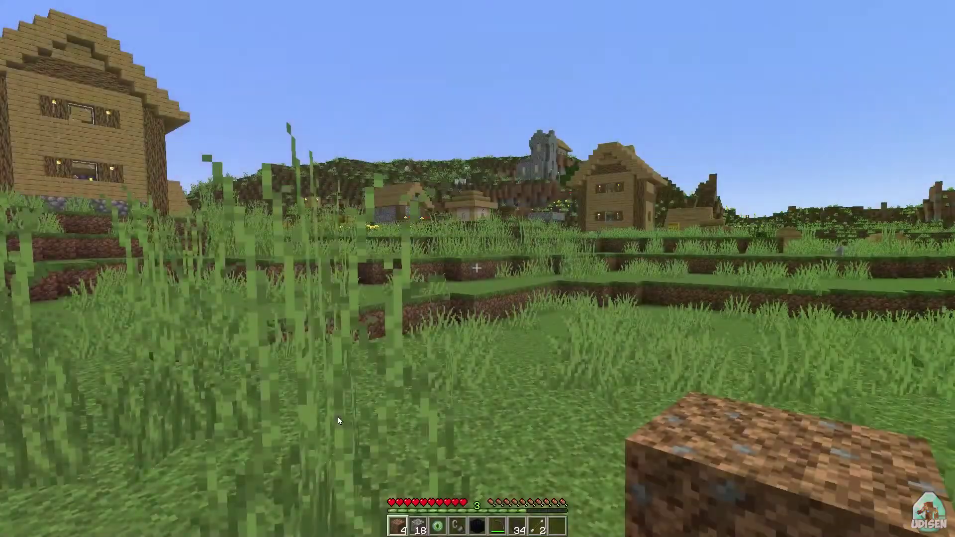
Raise the GUI Scale to 3, then return to the game with the Atomic module list open.
key("Escape")
left_click(416, 224)
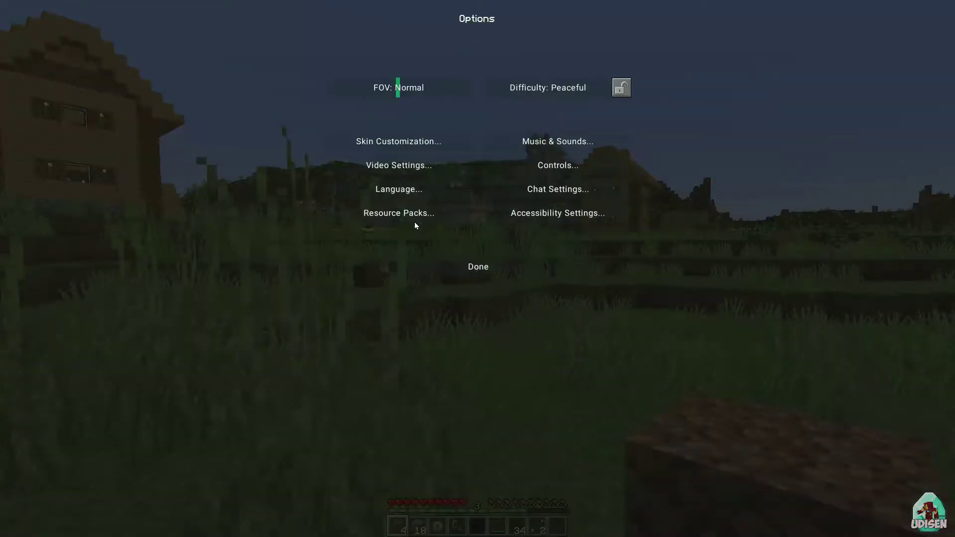
left_click(401, 166)
left_click(400, 189)
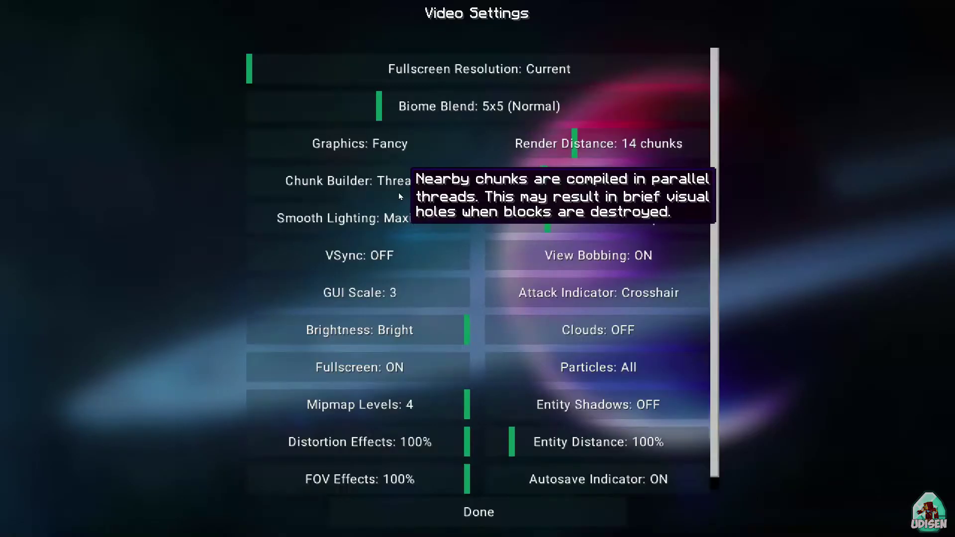
left_click(468, 512)
left_click(460, 365)
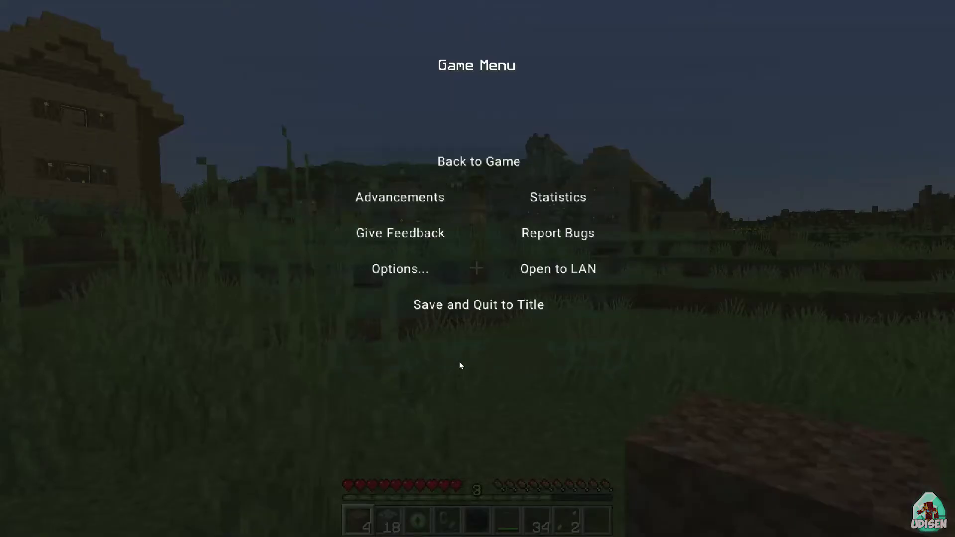
left_click(458, 159)
key("Shift_R")
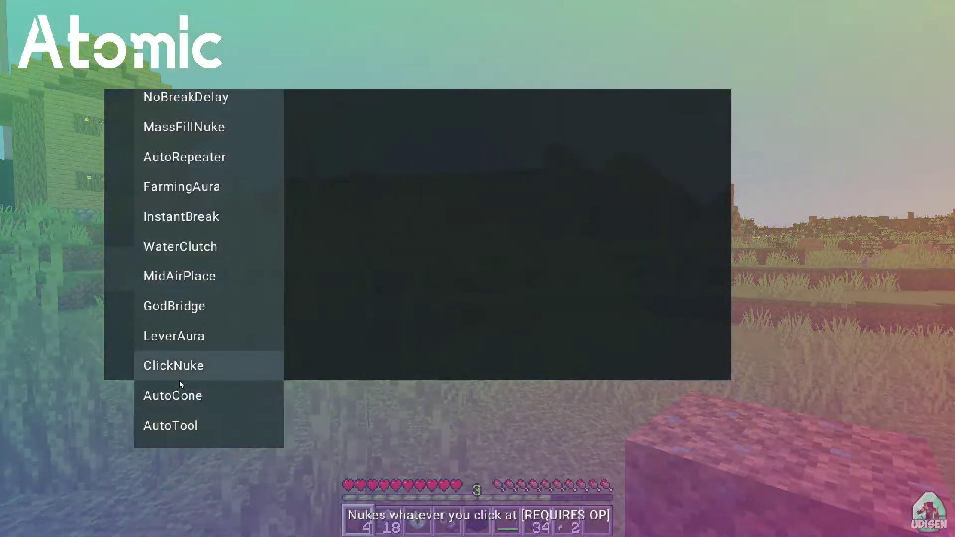
Enable ClickNuke and view its range and destroy-particle settings.
left_click(175, 370)
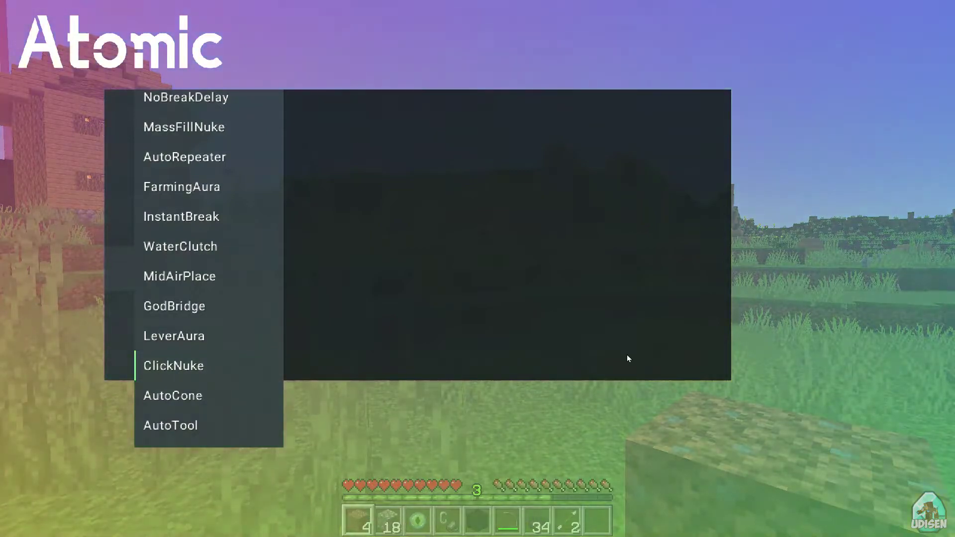
right_click(218, 366)
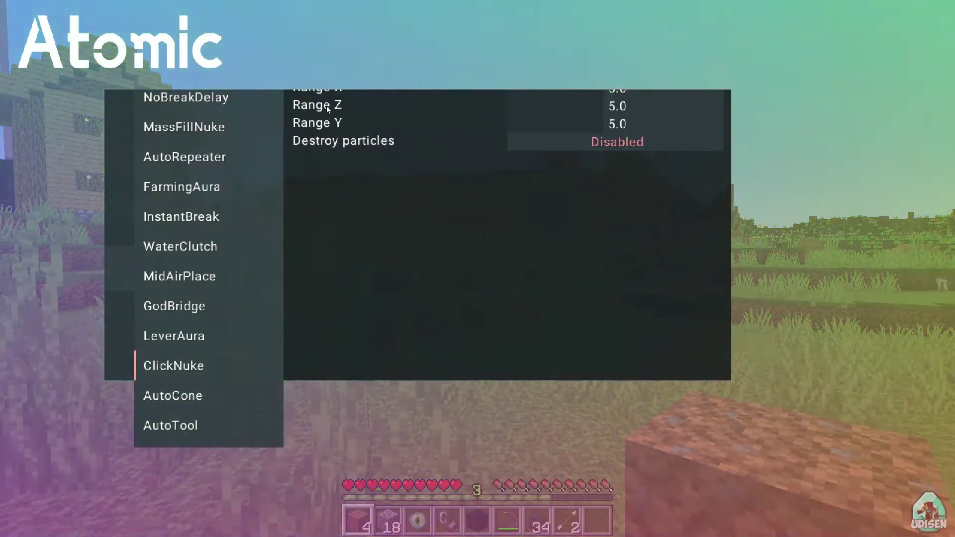
key("Escape")
key("Escape")
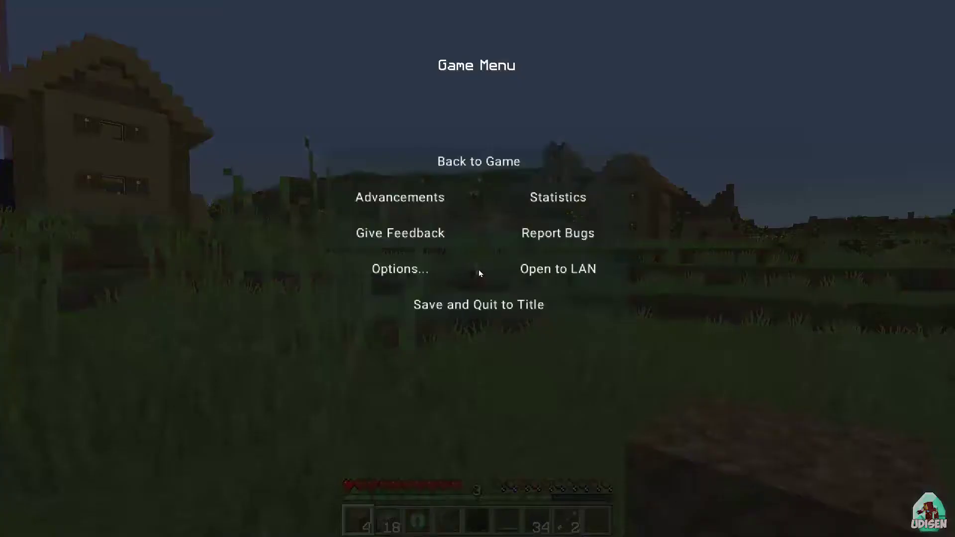
Remove Fancy+Skies and 1.18.zip from the selected resource packs and apply the change.
left_click(396, 266)
left_click(408, 279)
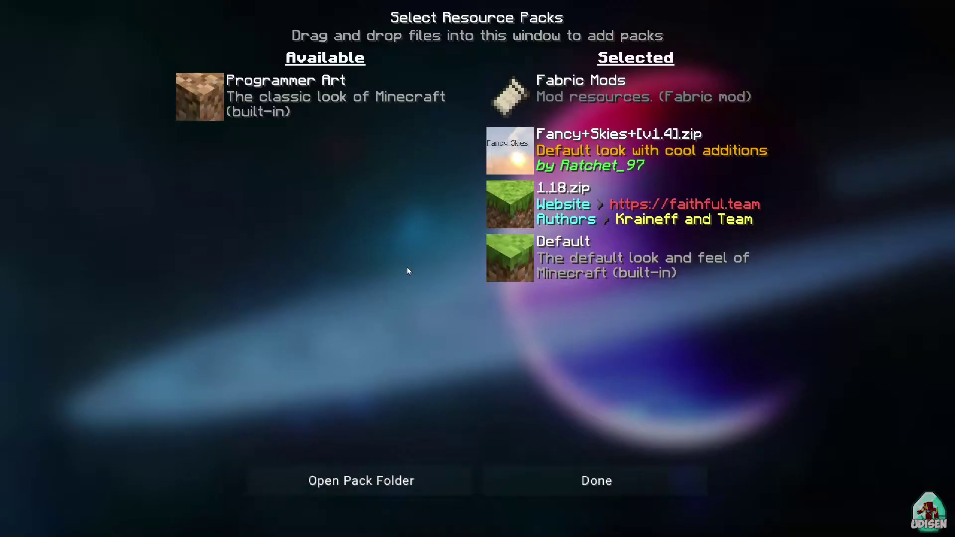
left_click(504, 155)
left_click(503, 154)
left_click(579, 490)
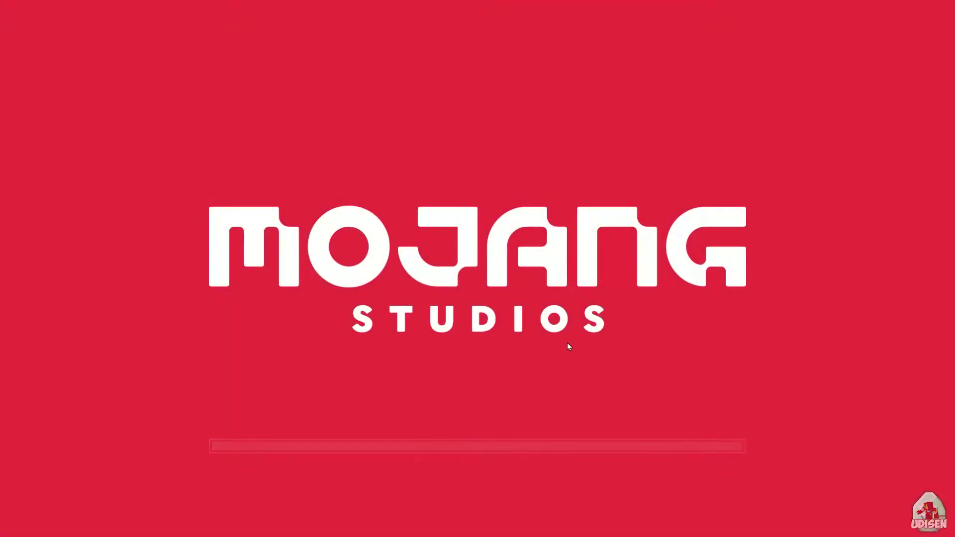
key("Escape")
key("Escape")
Blast a deep stone pit with six ClickNuke hits on the ground, then reopen the module menu.
key("Shift_R")
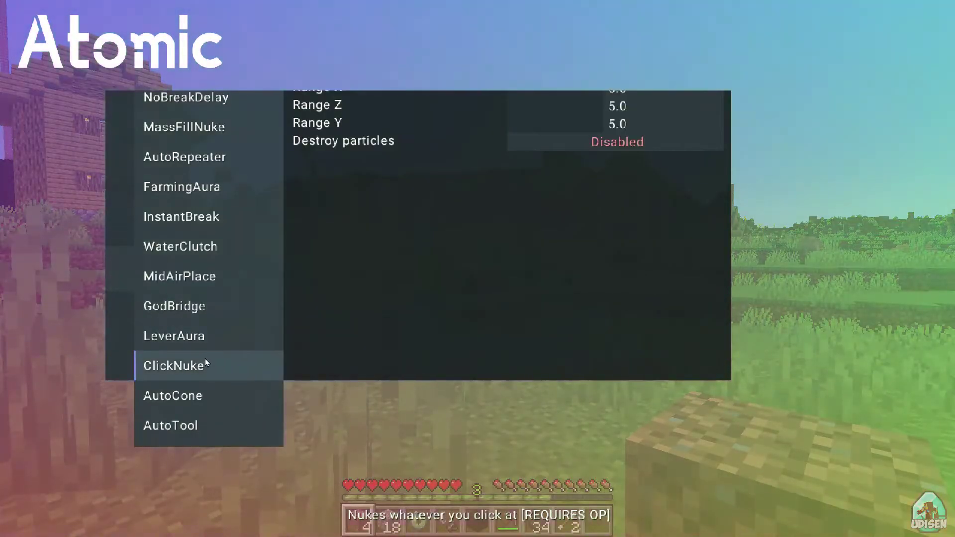
key("Escape")
left_click(478, 269)
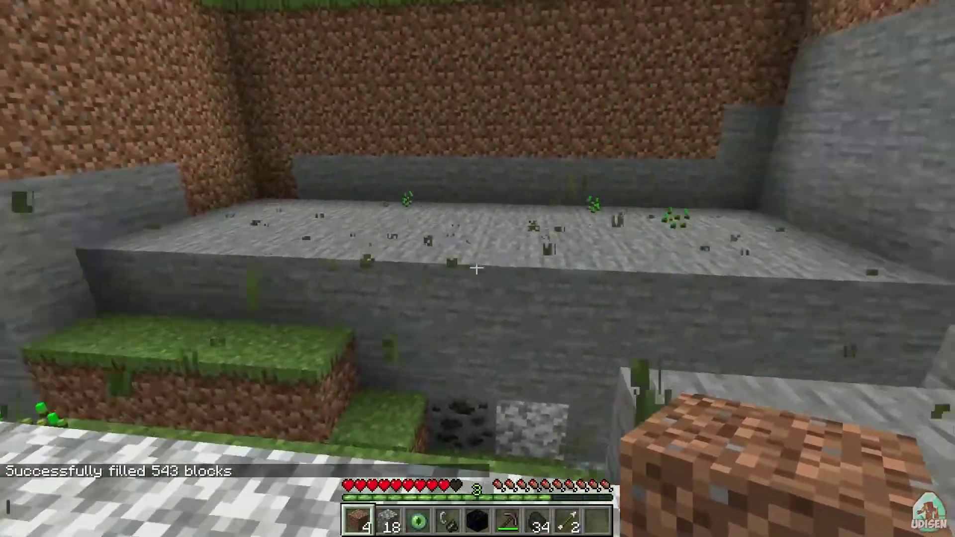
left_click(477, 268)
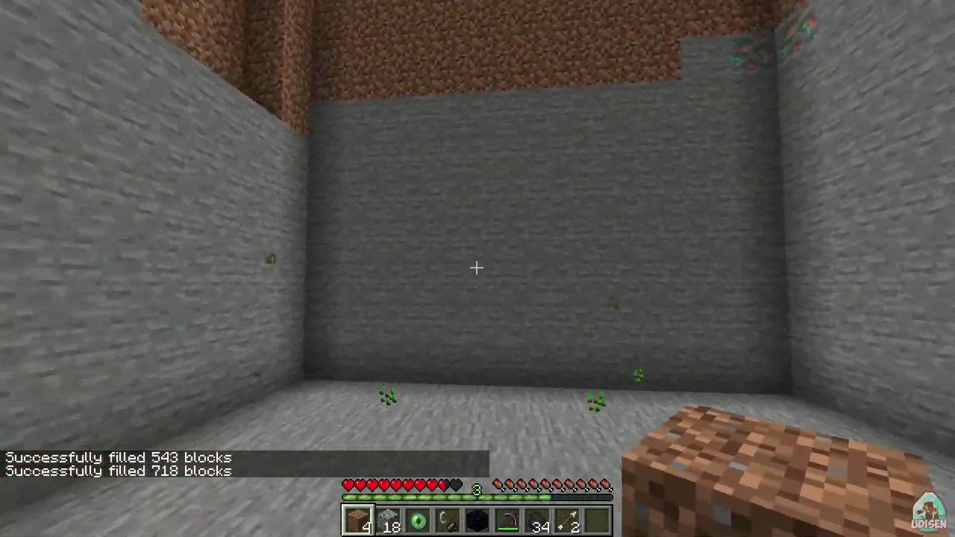
left_click(477, 269)
left_click(476, 268)
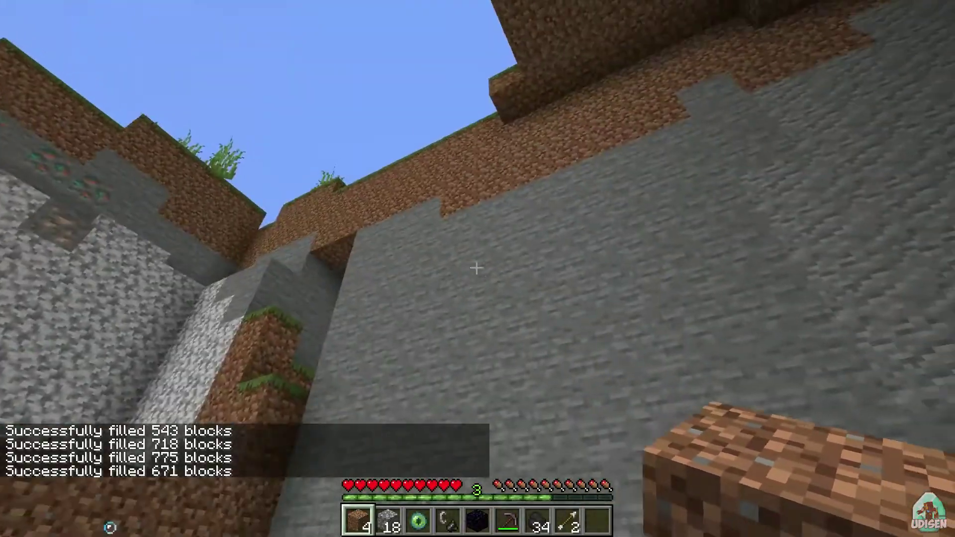
left_click(477, 269)
left_click(476, 268)
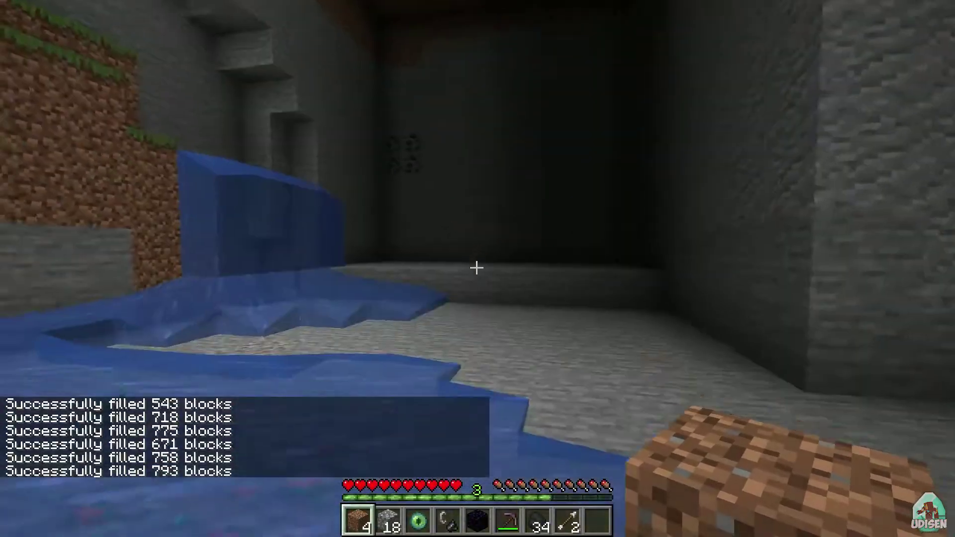
key("Shift_R")
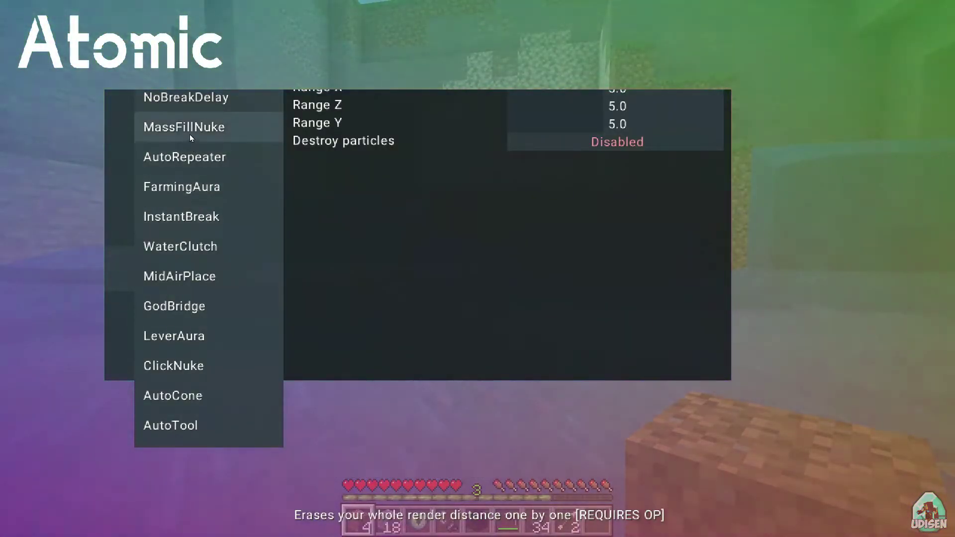
Decline the MassFillNuke danger warning and enable NoBreakDelay instead.
left_click(189, 131)
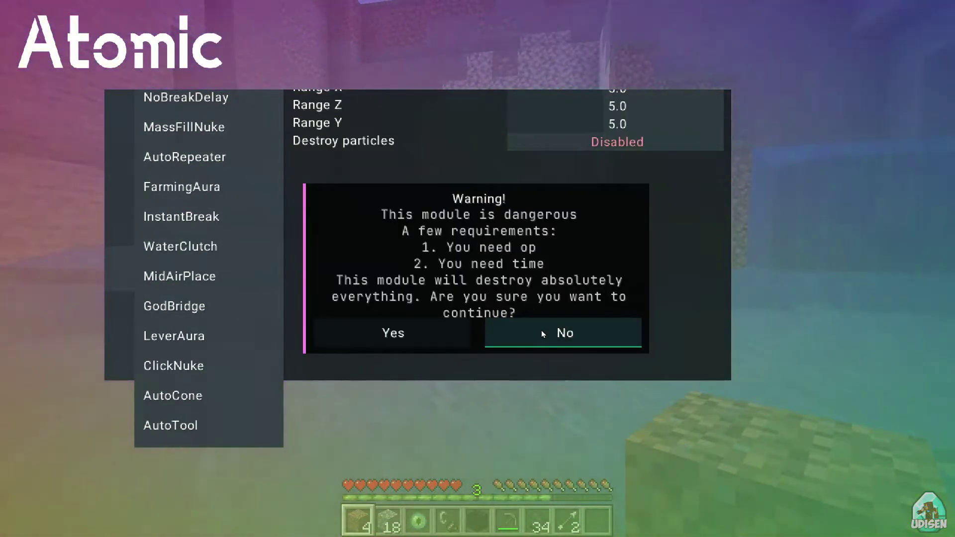
left_click(541, 330)
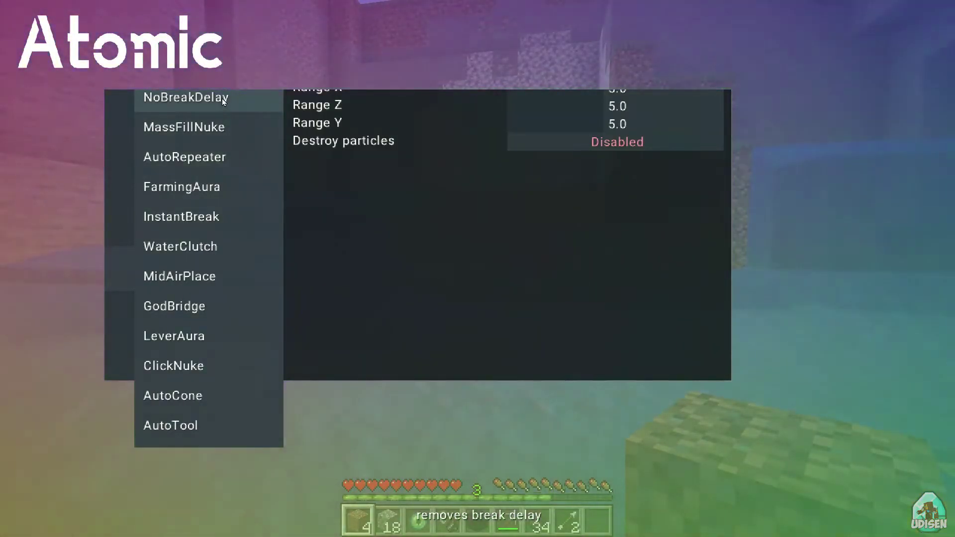
left_click(222, 98)
Place a dirt block at the water's edge, break it instantly, and reopen the module menu.
key("Escape")
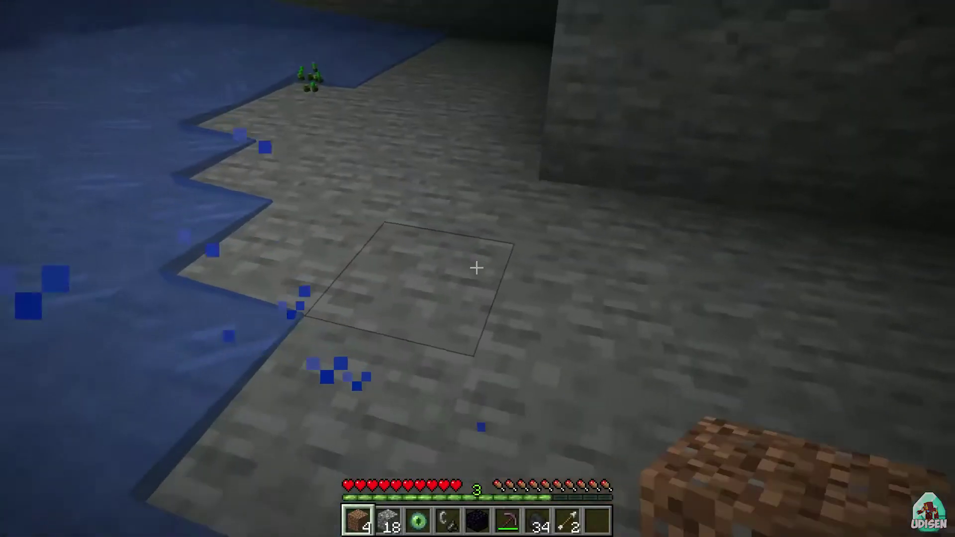
right_click(476, 268)
left_click(477, 268)
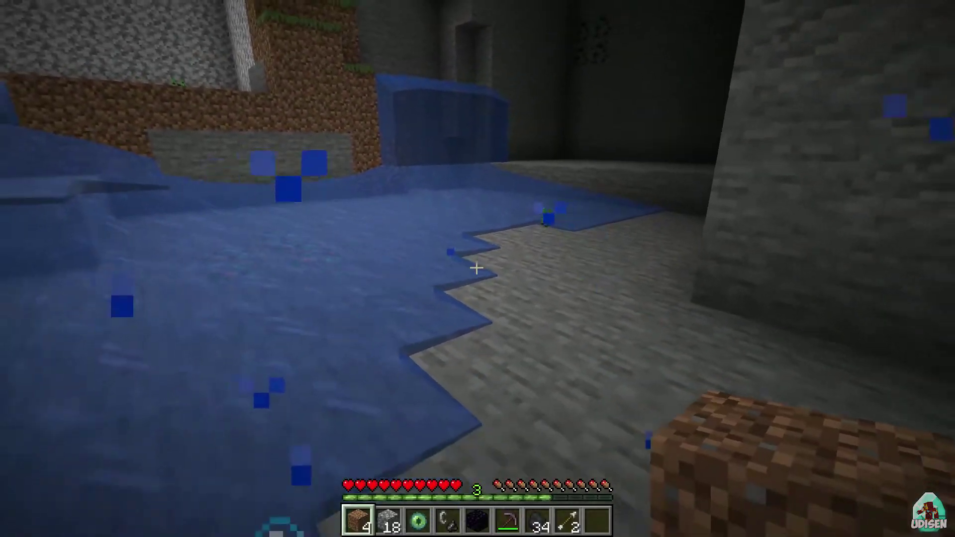
key("Shift_R")
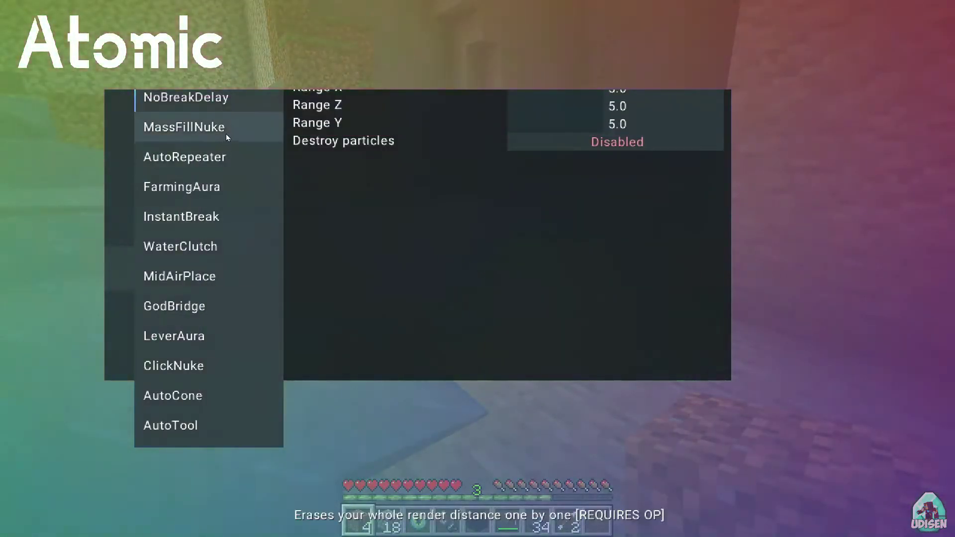
Turn on the FarmingAura and WaterClutch modules and close the Atomic menu.
mouse_move(208, 105)
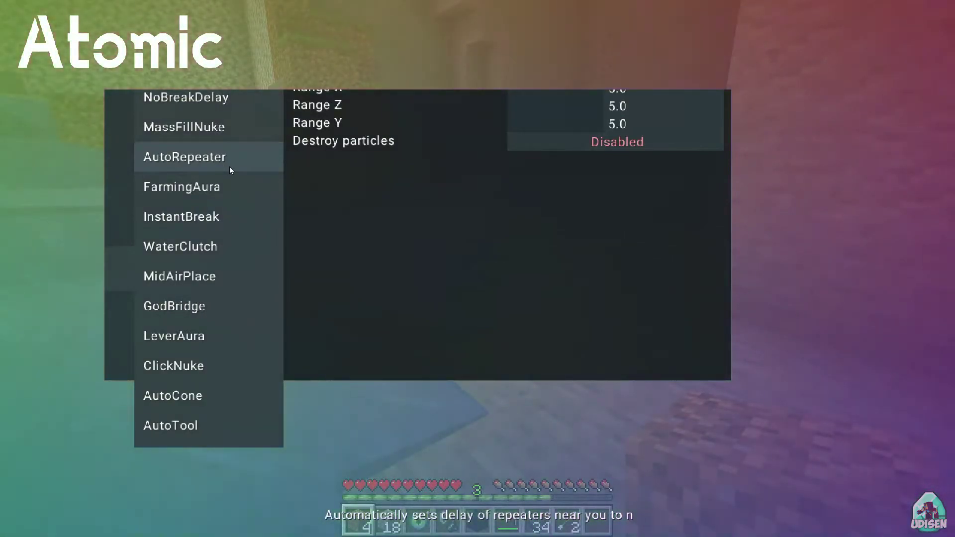
mouse_move(224, 187)
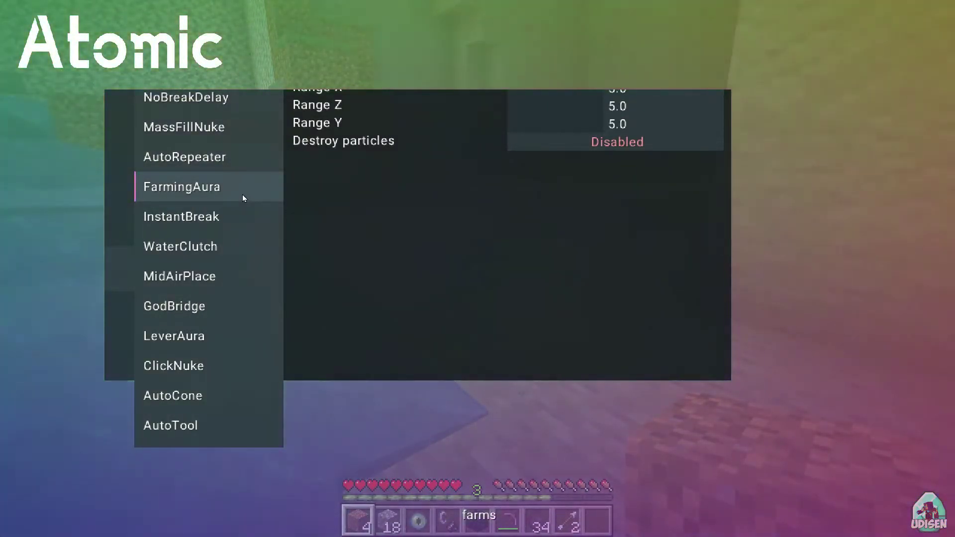
left_click(242, 198)
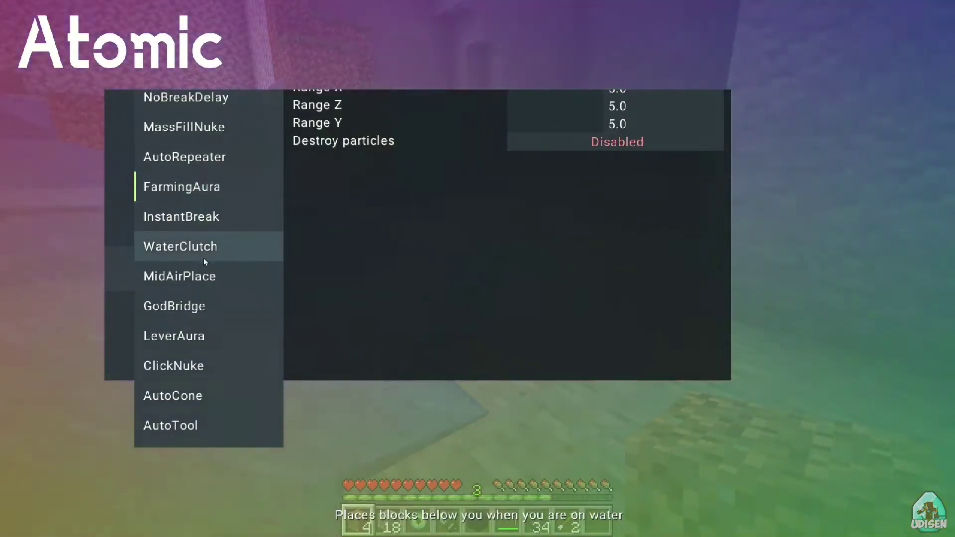
left_click(204, 261)
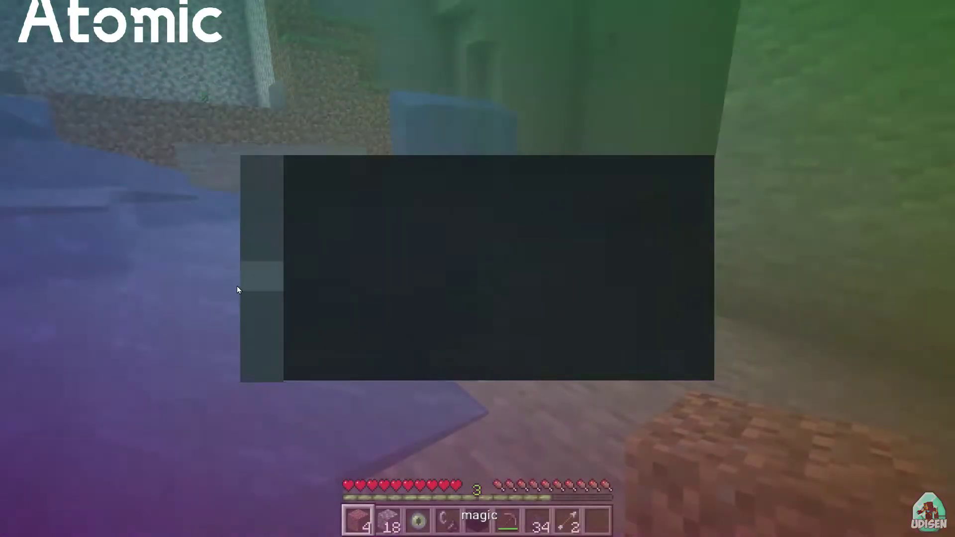
key("Escape")
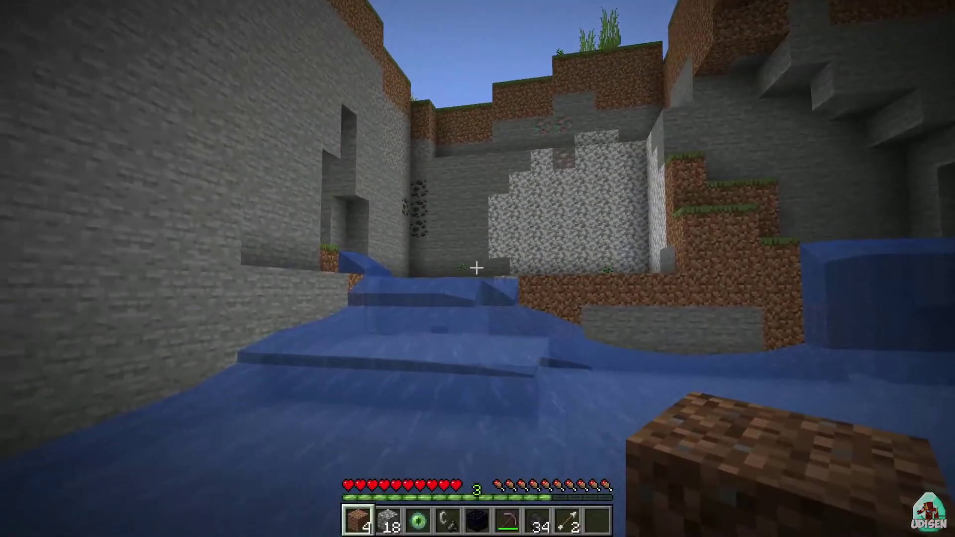
Walk out over the cave water laying a cobblestone trail, then switch to third-person view.
key("w")
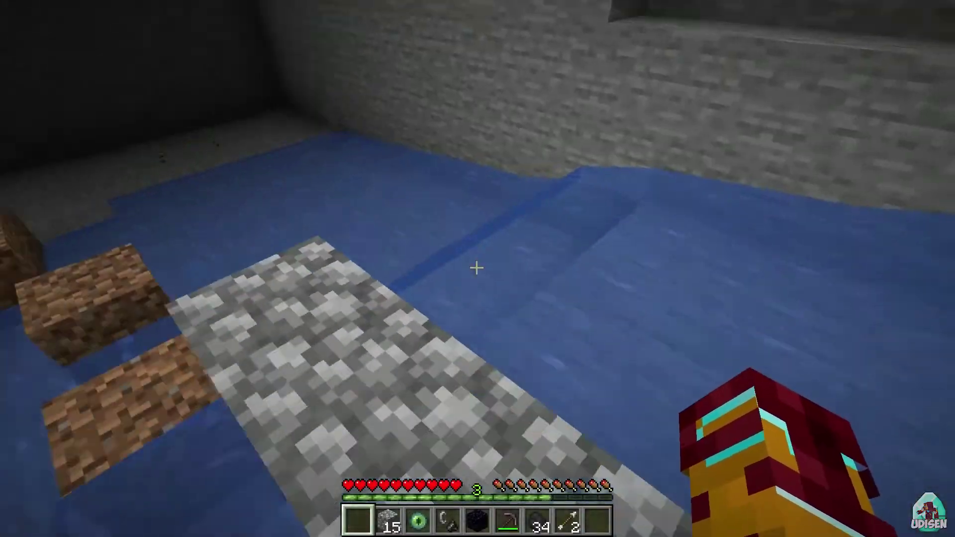
key("w")
right_click(476, 268)
right_click(477, 268)
right_click(476, 268)
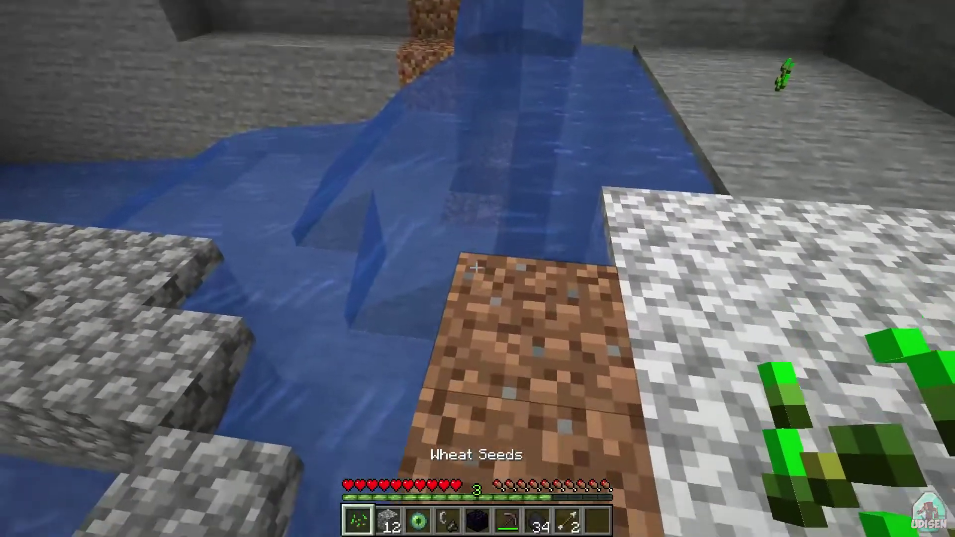
key("F5")
Turn off WaterClutch, swim upstream through the stream, and reopen the module menu.
key("Shift_R")
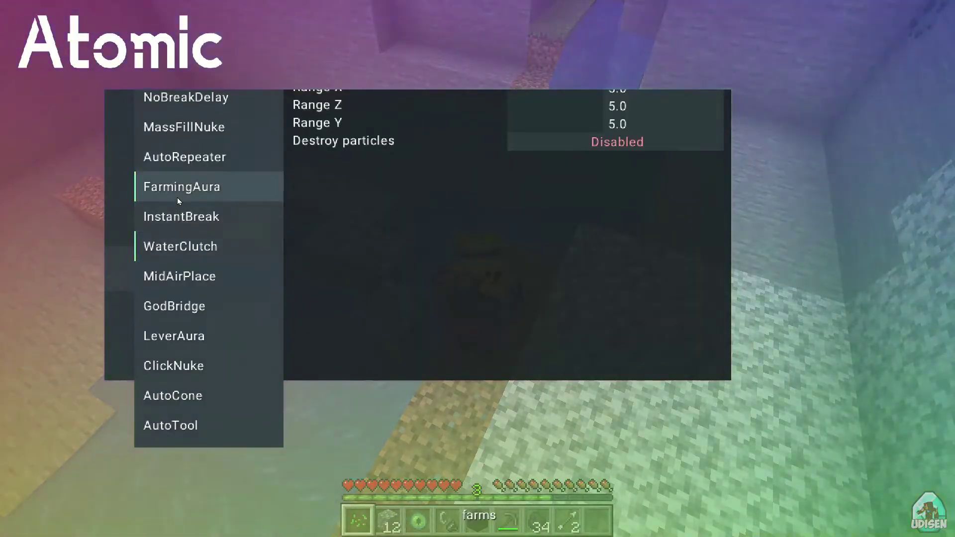
left_click(205, 254)
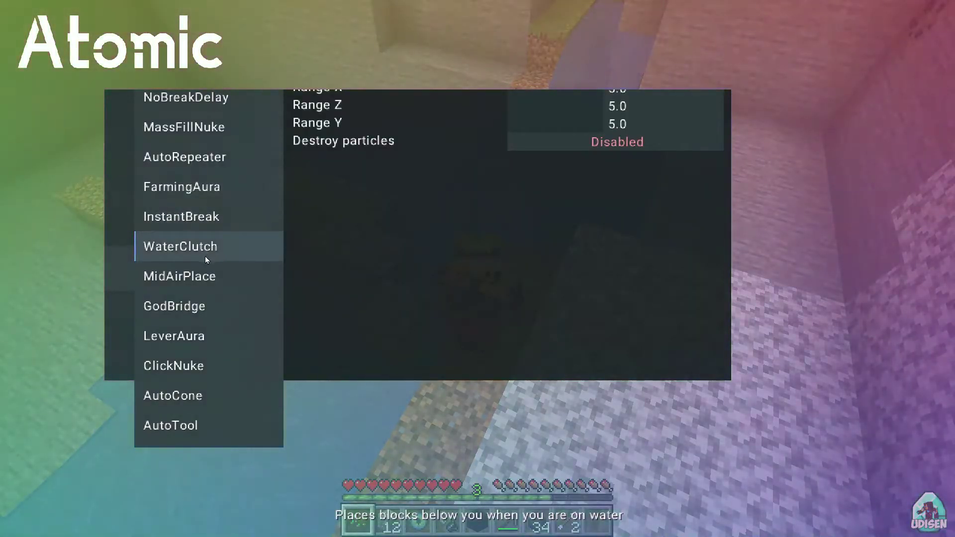
key("Shift_R")
key("w")
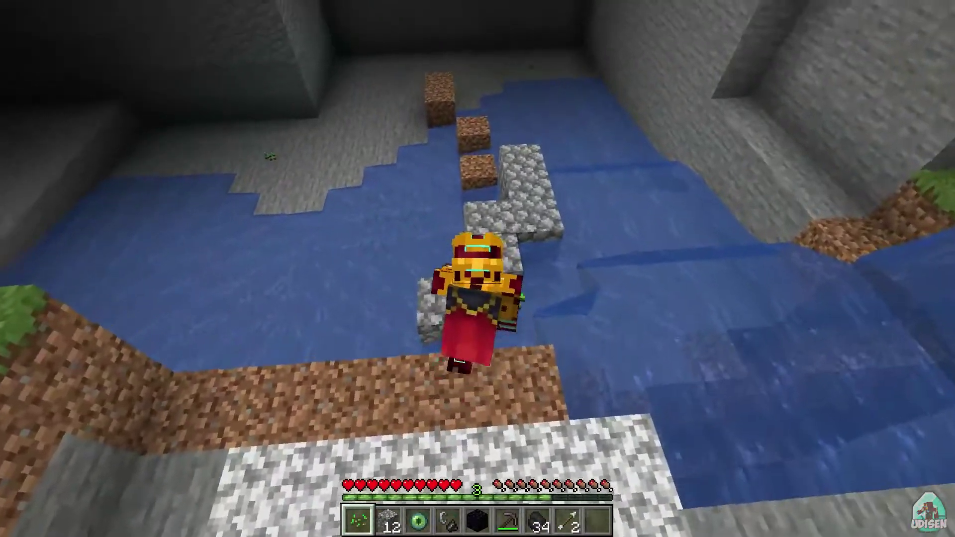
key("w")
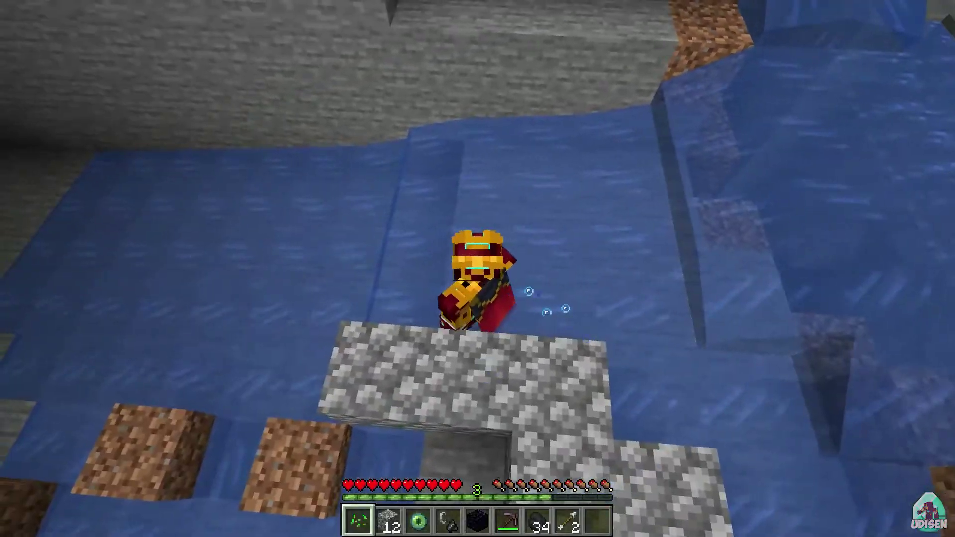
key("w")
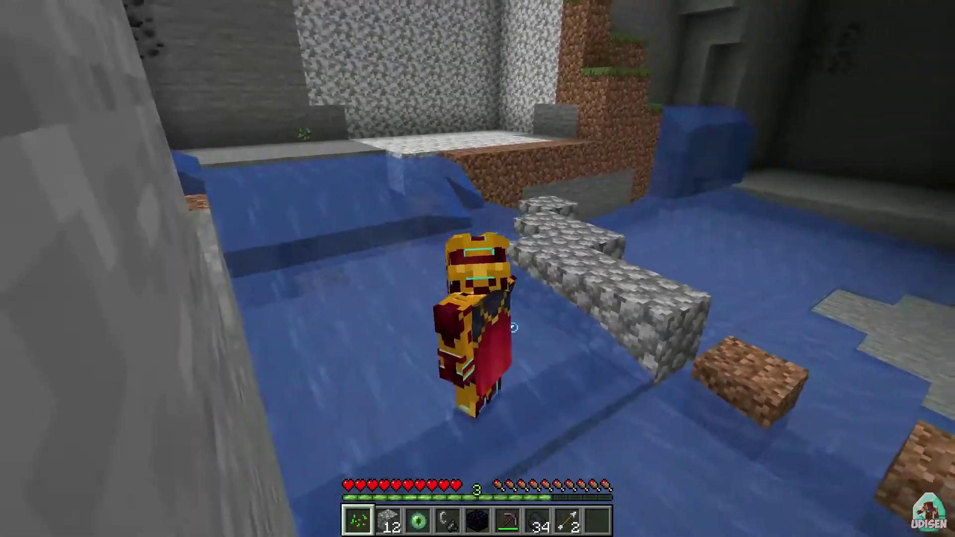
key("w")
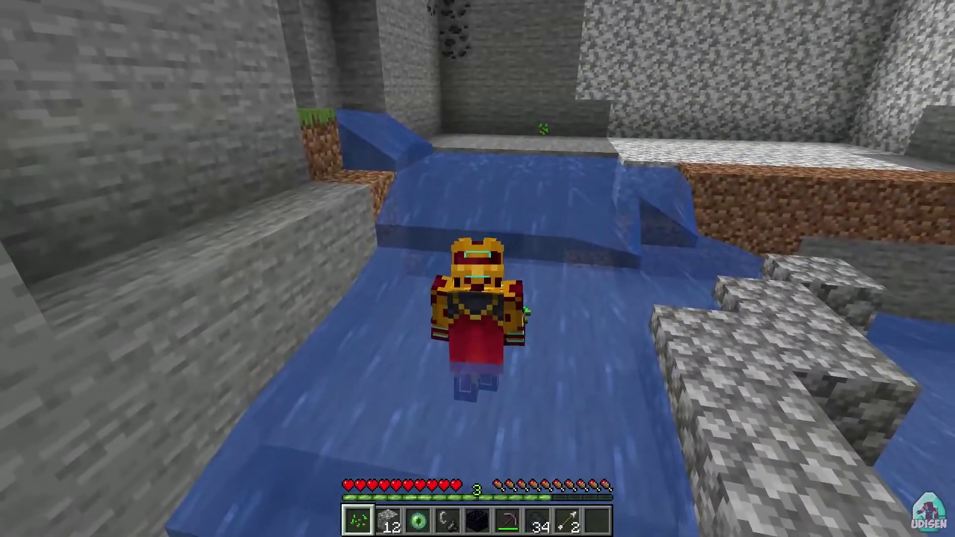
key("Shift_R")
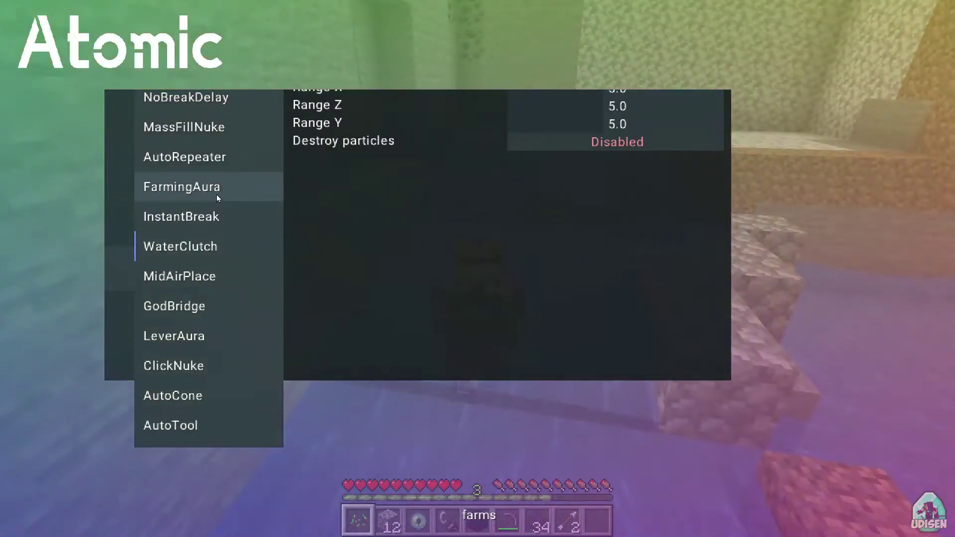
Toggle FarmingAura and swim toward the cobblestone blocks.
left_click(216, 197)
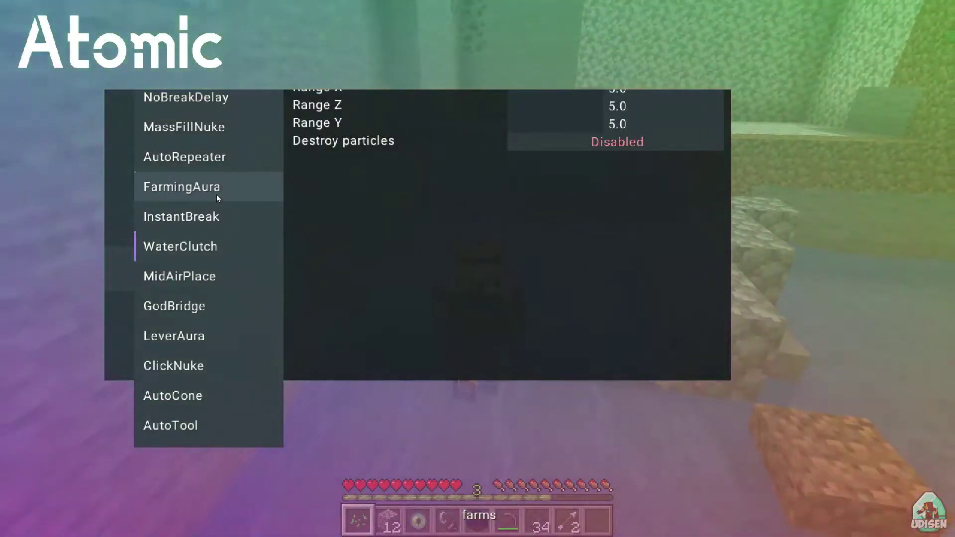
key("Shift_R")
key("w")
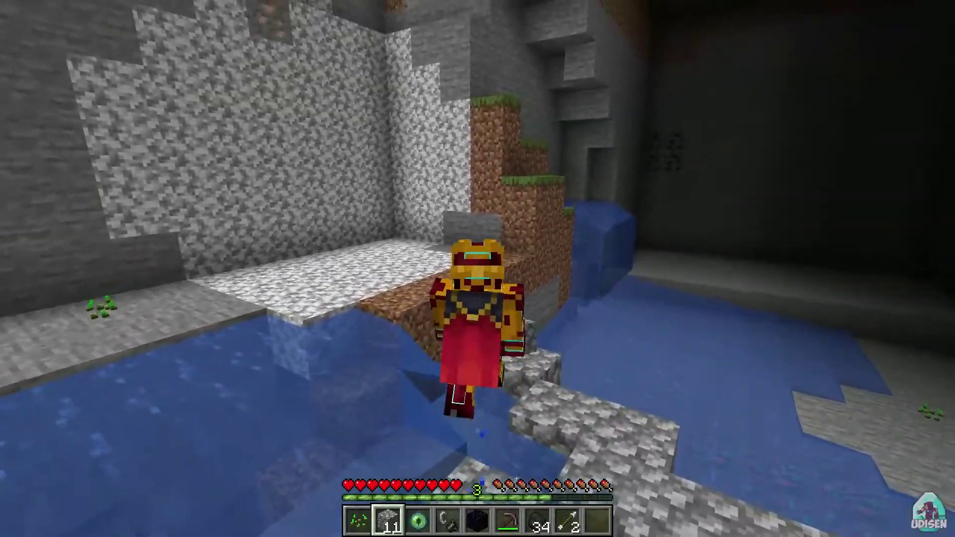
Pillar up out of the water using all the cobblestone.
right_click(478, 269)
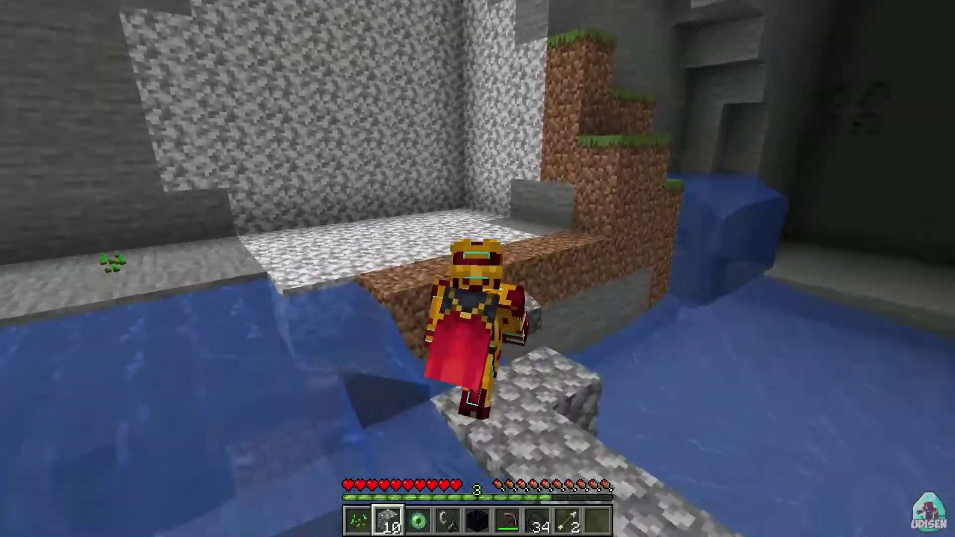
right_click(477, 268)
right_click(478, 269)
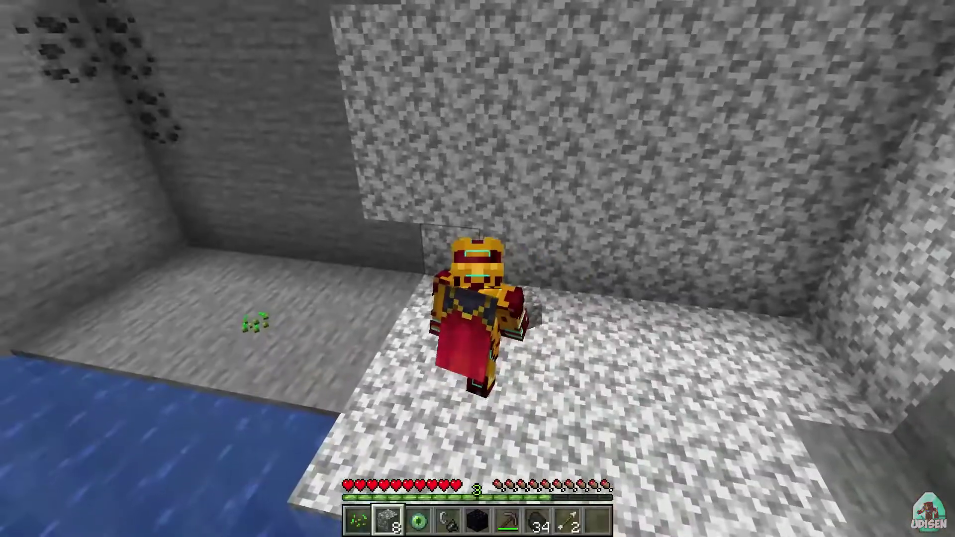
right_click(477, 269)
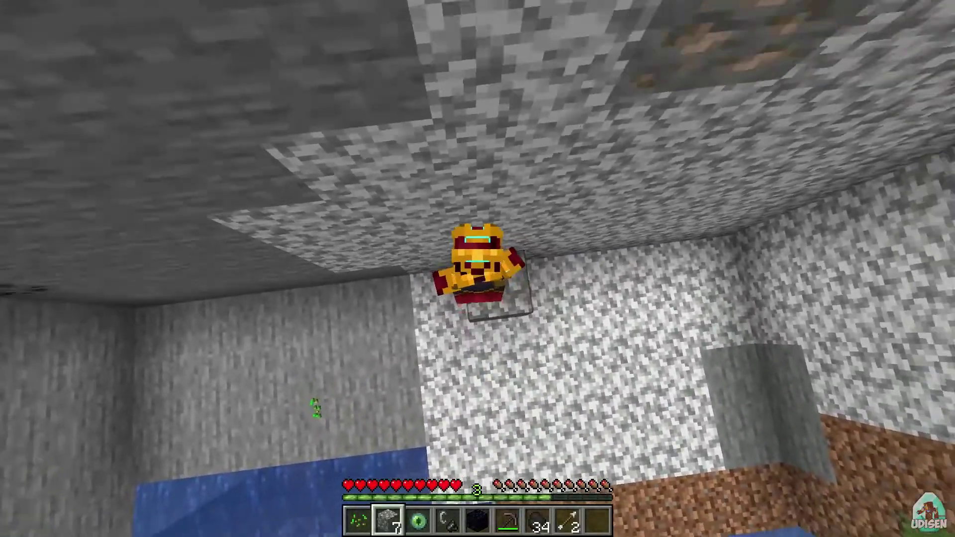
right_click(477, 269)
right_click(478, 268)
right_click(477, 269)
right_click(478, 269)
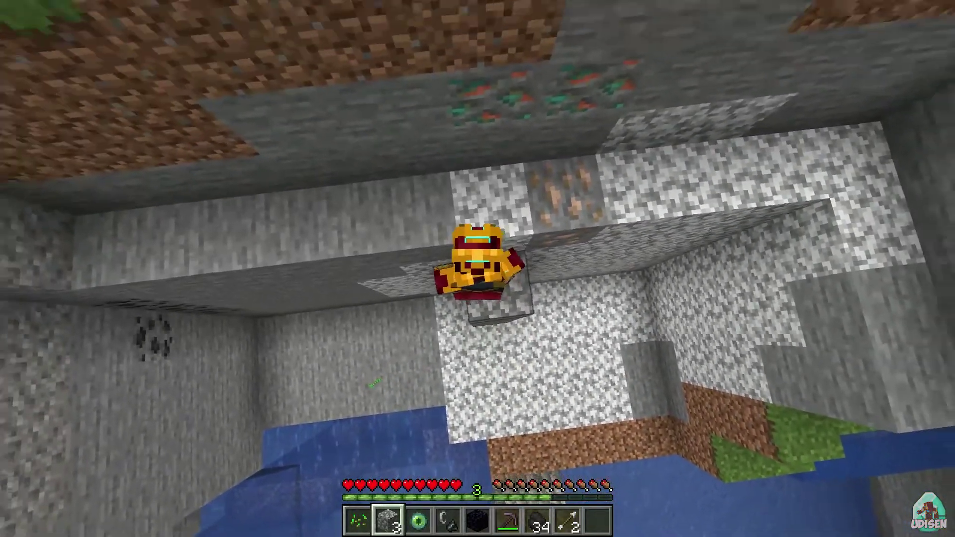
right_click(478, 268)
right_click(477, 269)
right_click(477, 269)
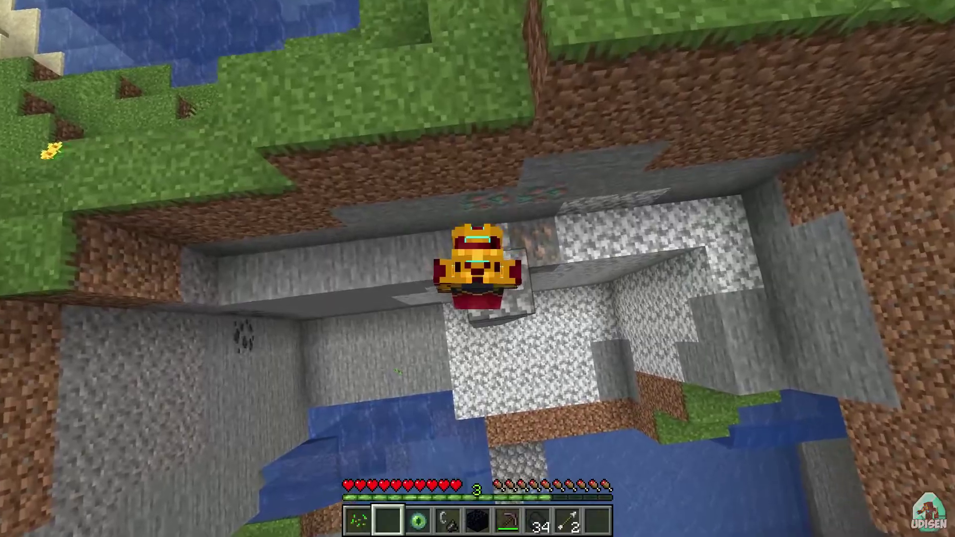
Break the overhead dirt to climb onto the village surface, then reopen the module menu.
key("w")
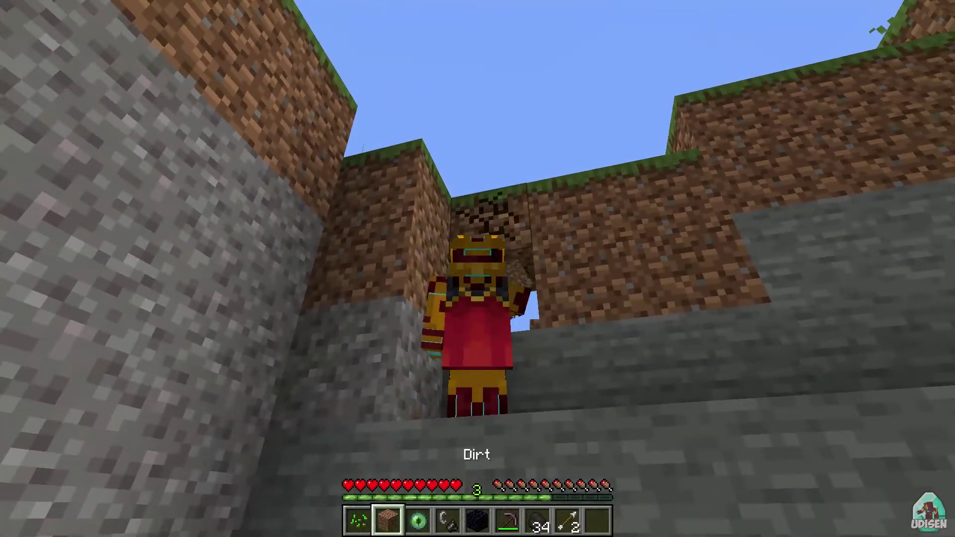
left_click(478, 269)
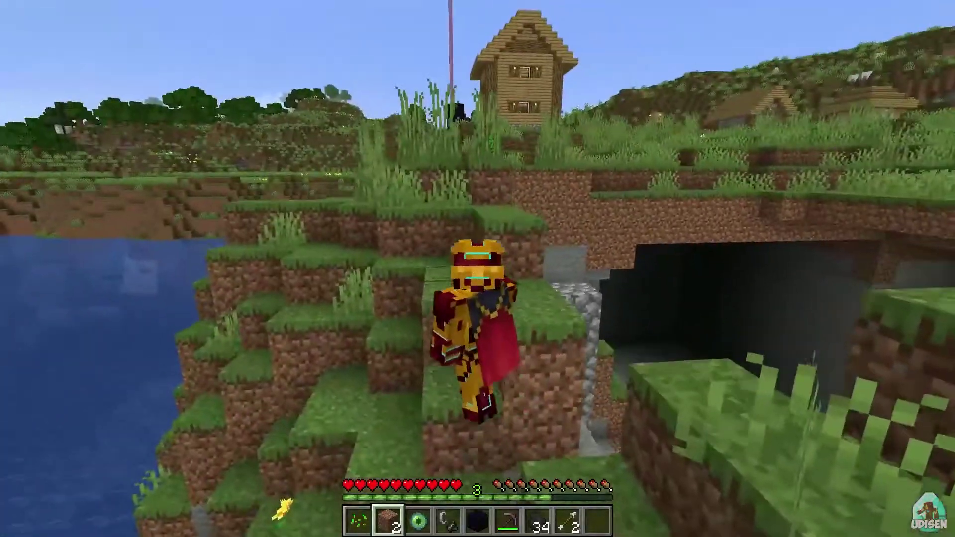
key("w")
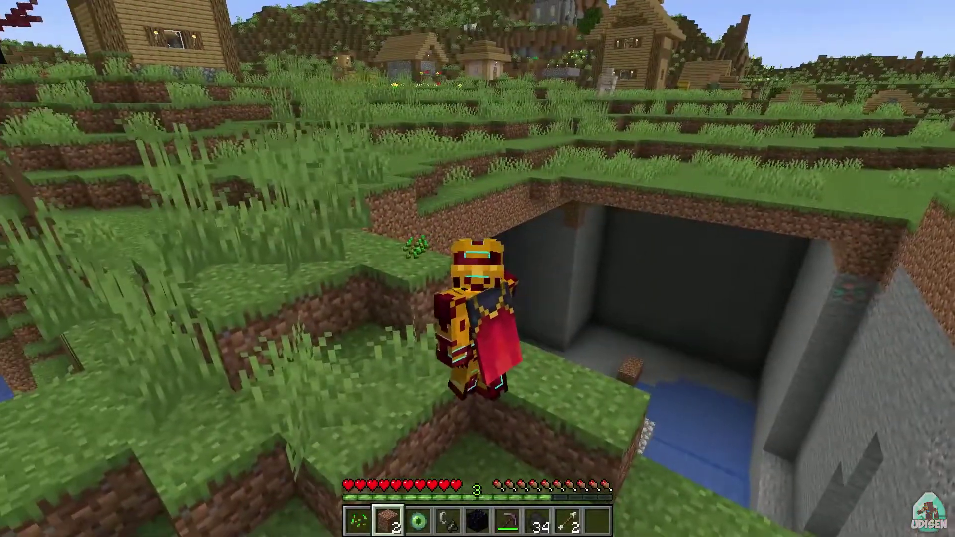
key("Shift_R")
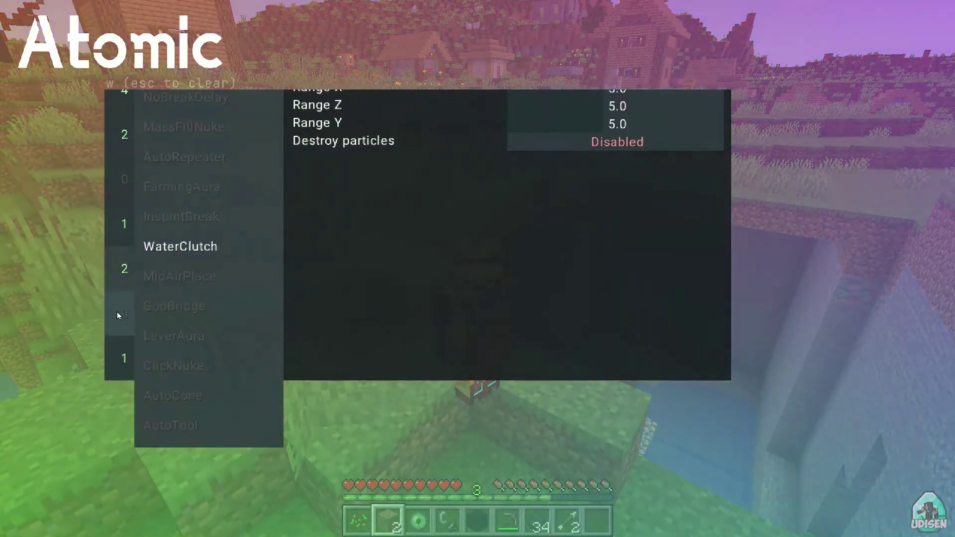
Turn on EdgeSneak under the Movement modules and close the ClickGUI.
left_click(118, 313)
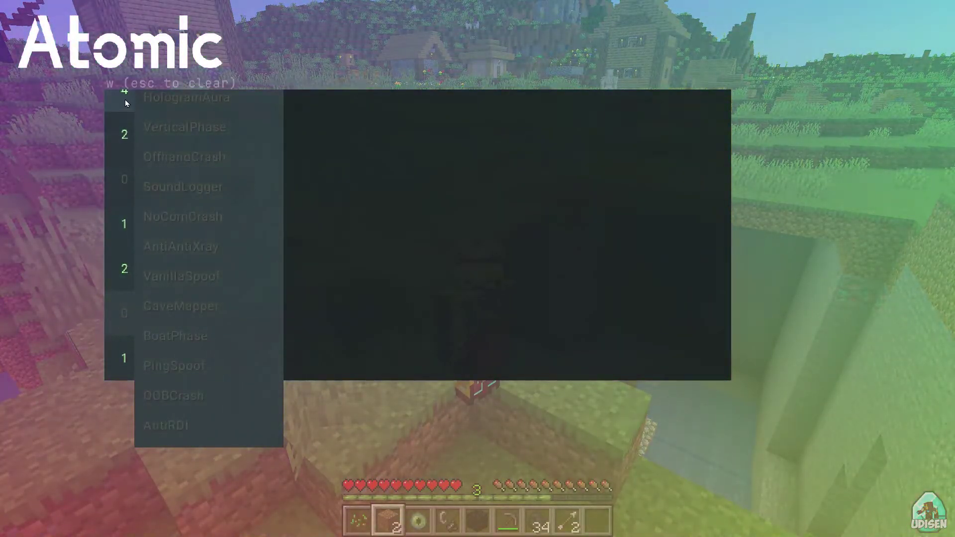
left_click(124, 139)
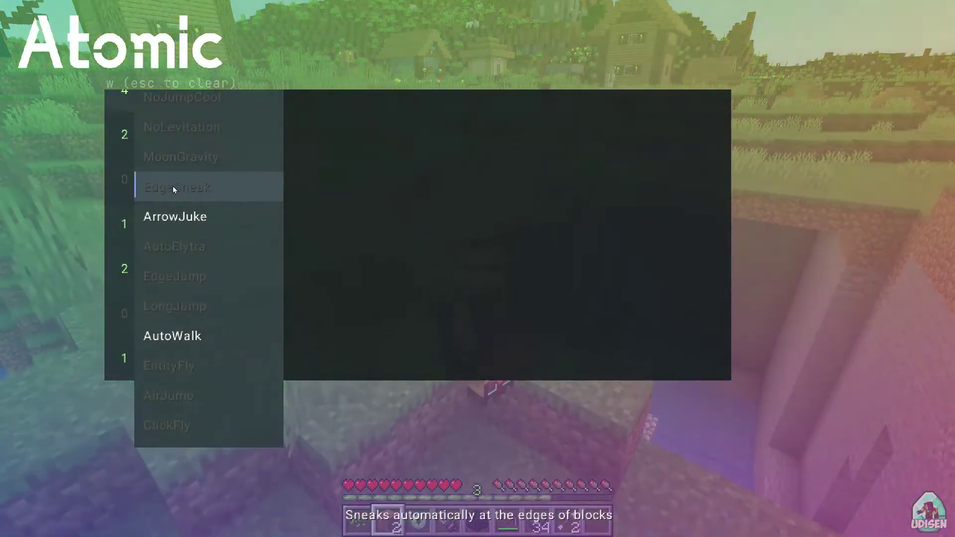
left_click(172, 186)
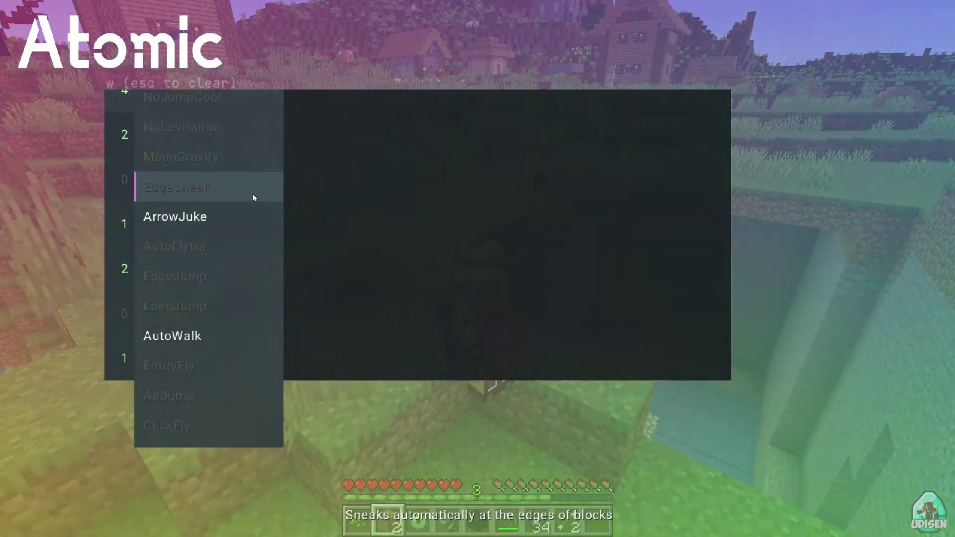
key("Escape")
key("Escape")
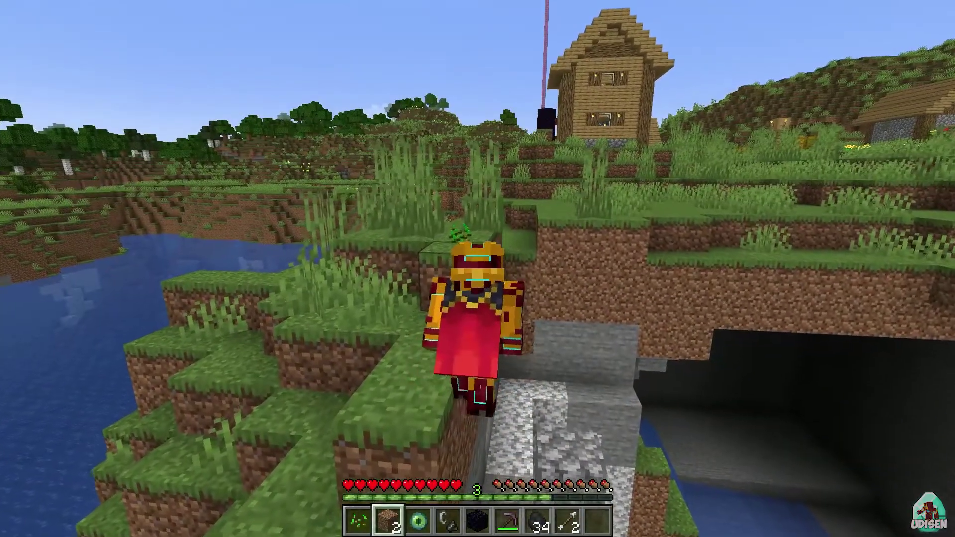
Walk back and forth along the cliff edge without falling, then reopen the module menu.
key("s")
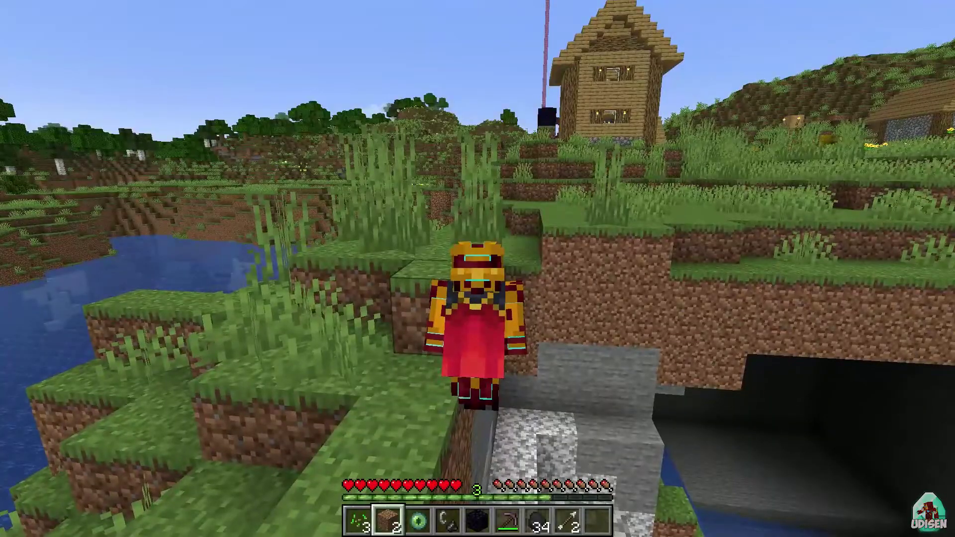
key("d")
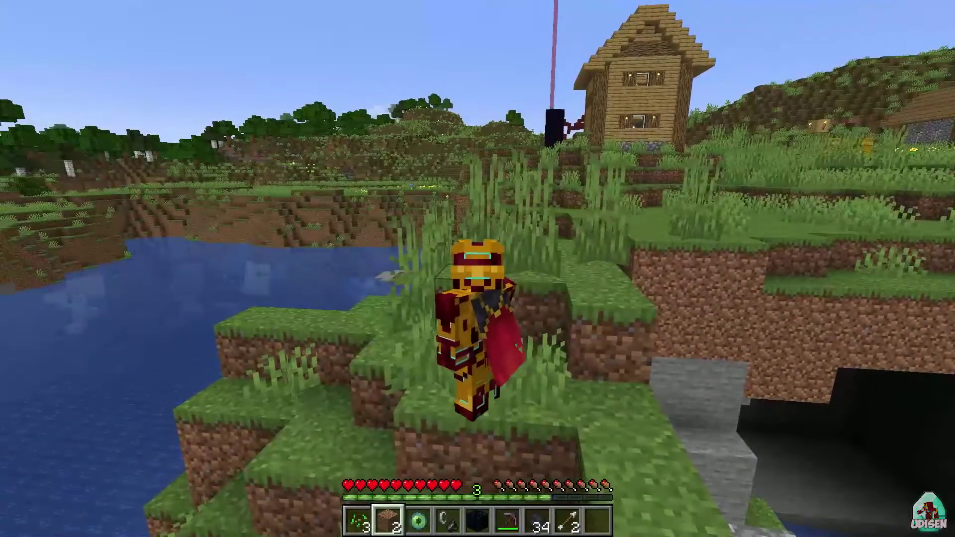
key("d")
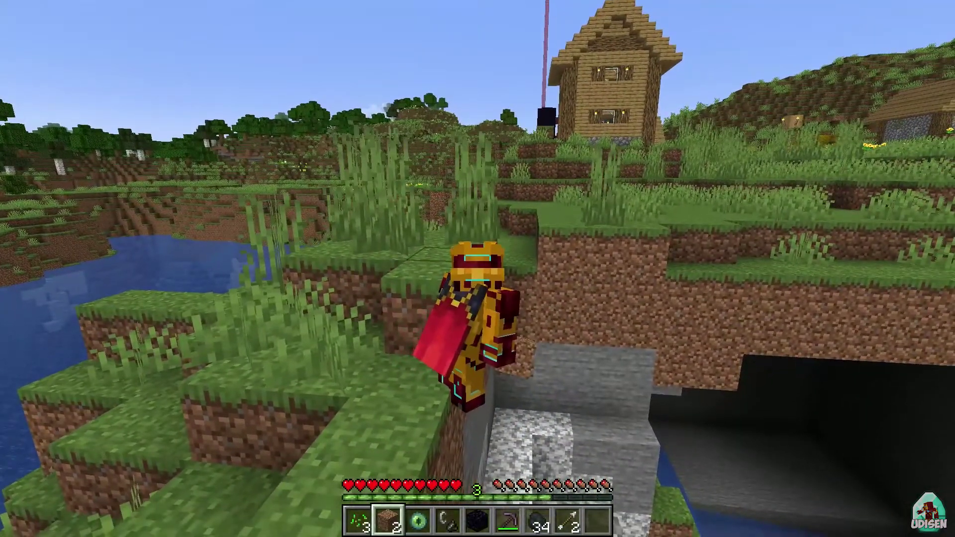
key("s")
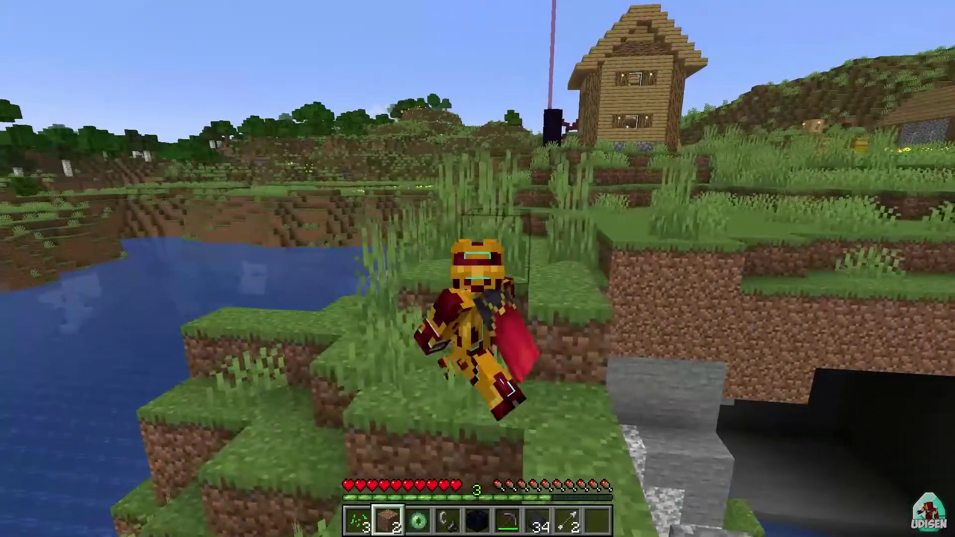
key("Shift_R")
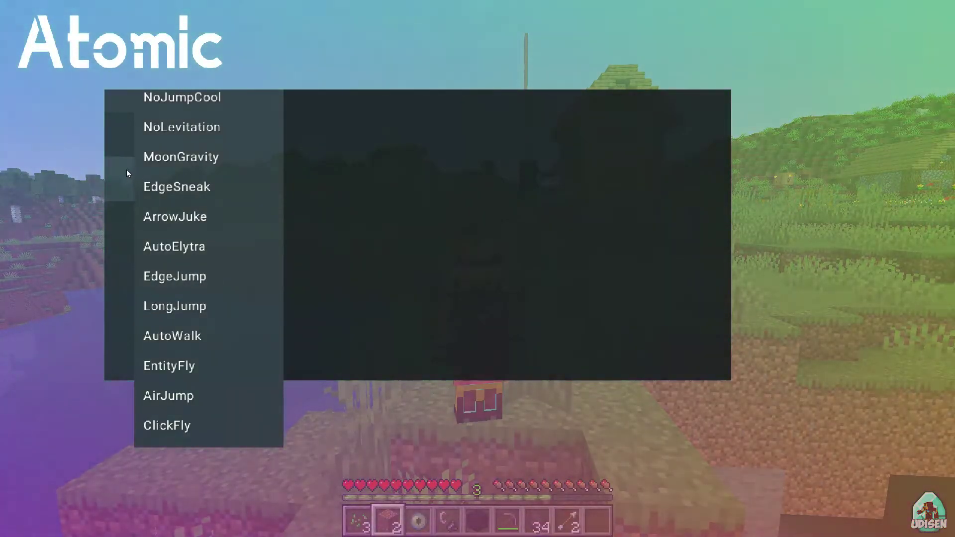
Look through the misc modules and Custom main menu settings, then enable Killaura under combat.
left_click(126, 173)
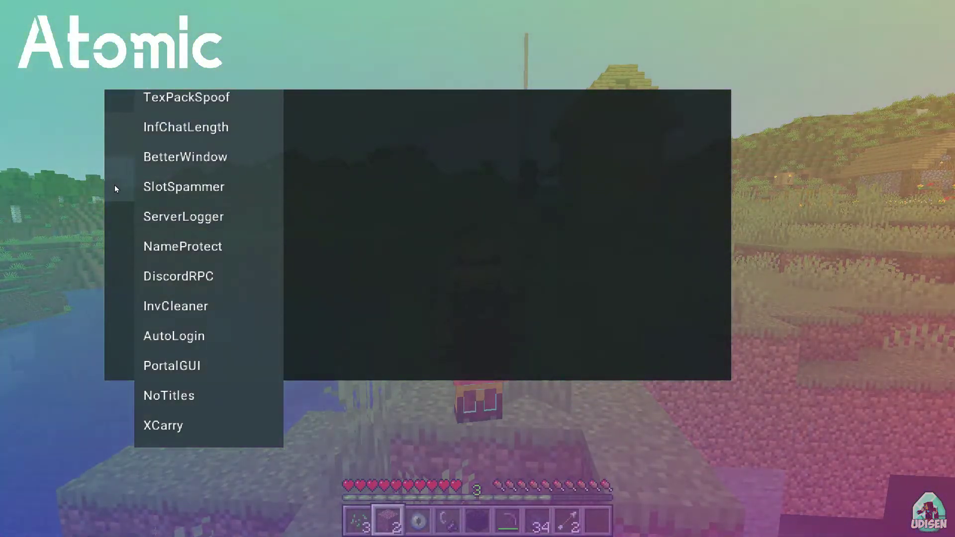
left_click(115, 186)
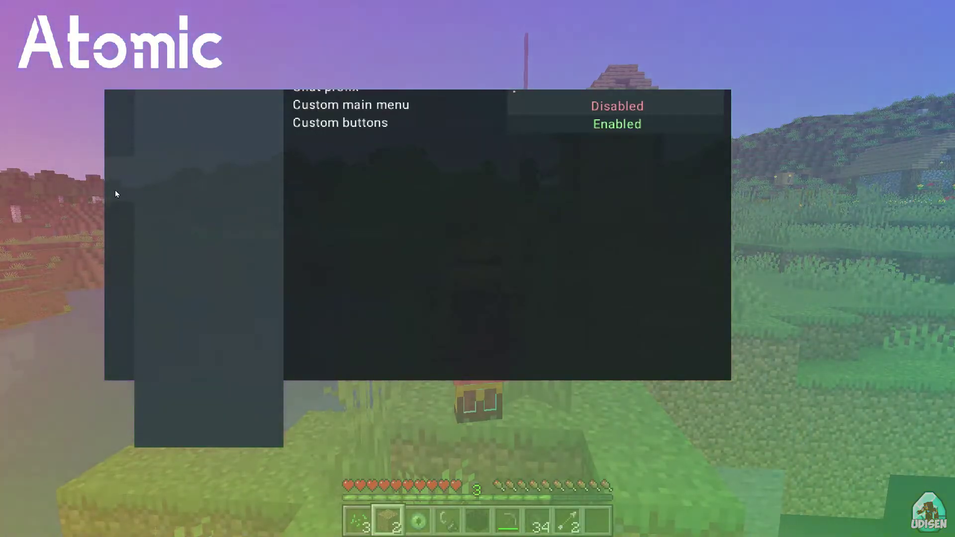
left_click(116, 213)
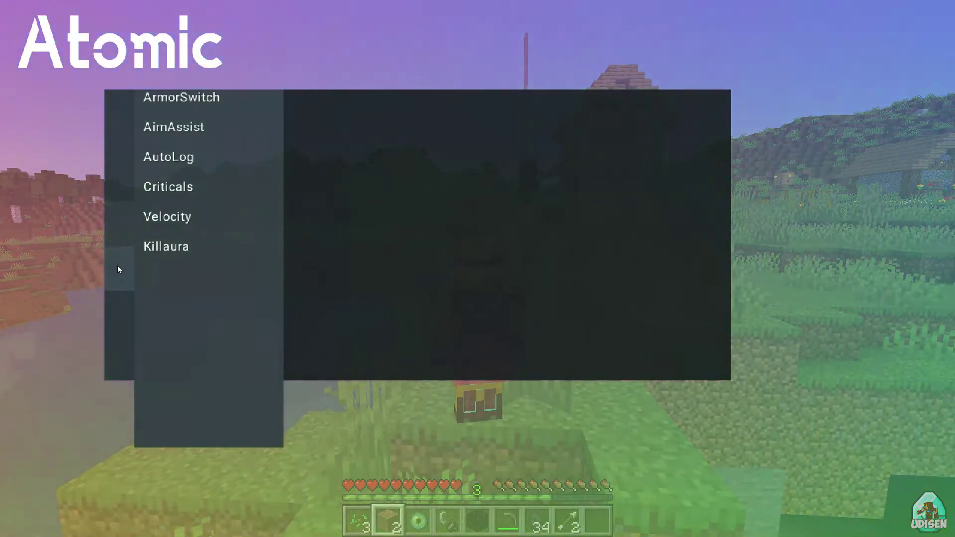
left_click(180, 251)
Close the Atomic menu with Escape to return to the game world.
key("Escape")
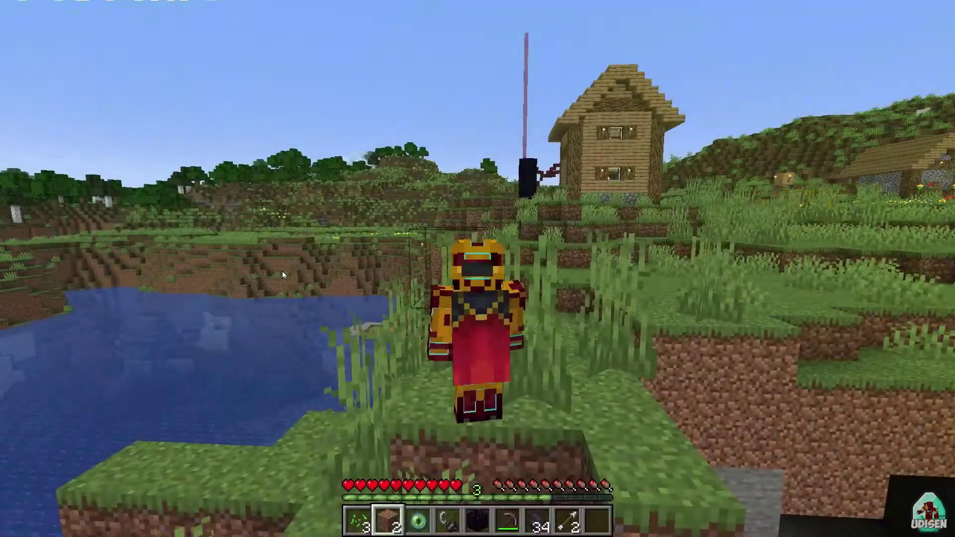
Walk across the grass up to the village house and iron golem, then reopen the menu.
key("w")
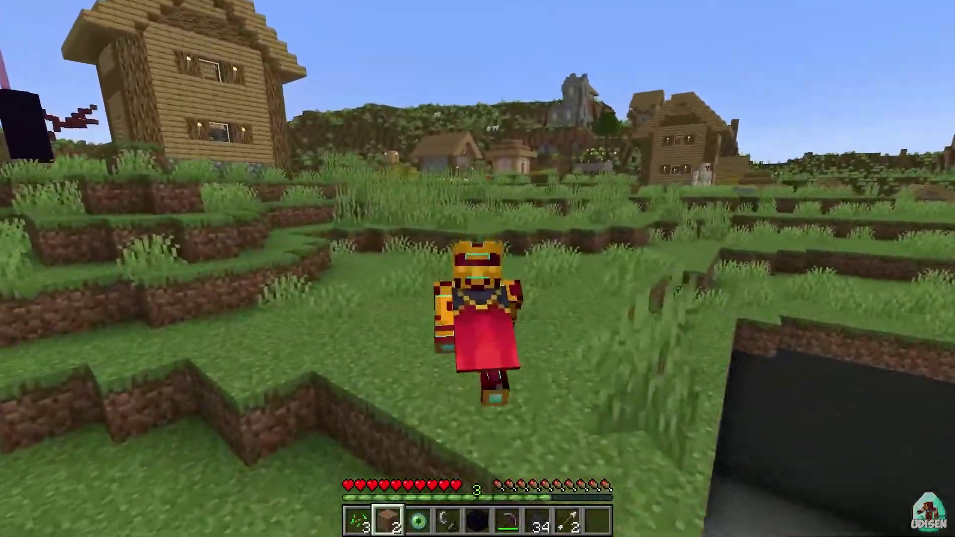
key("w")
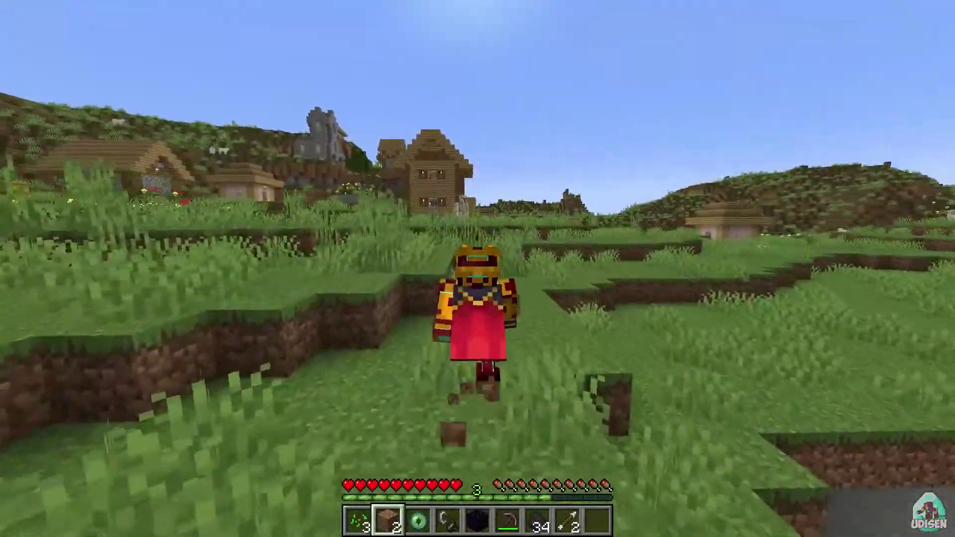
key("w")
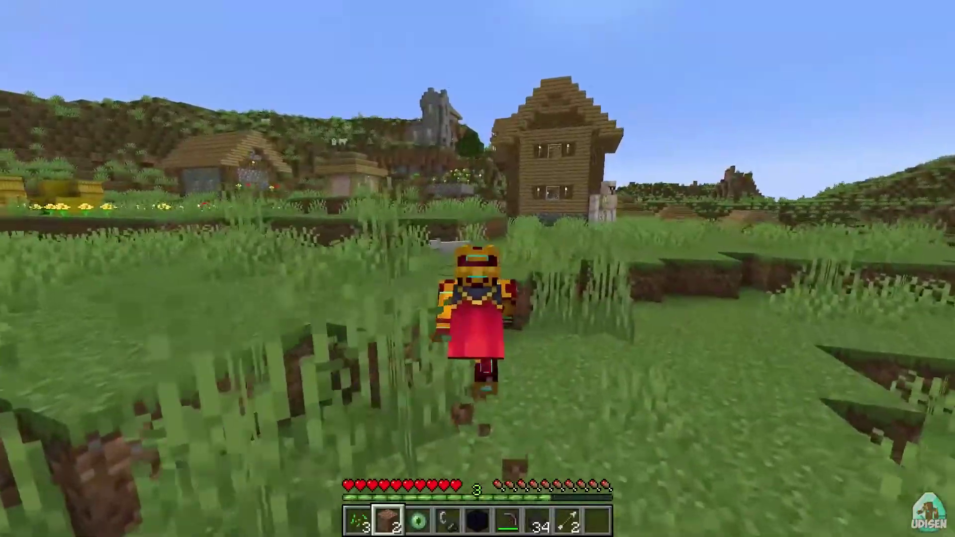
key("w")
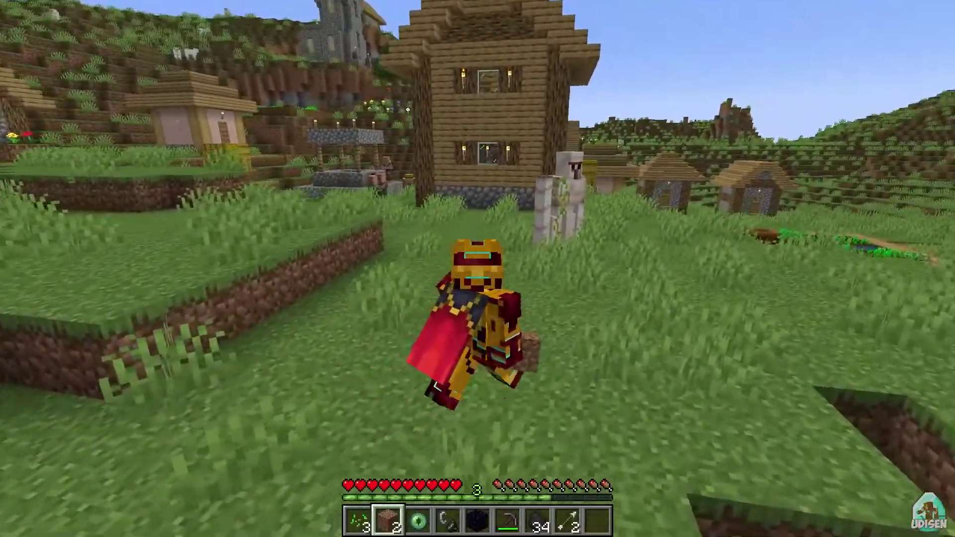
key("w")
key("Shift_R")
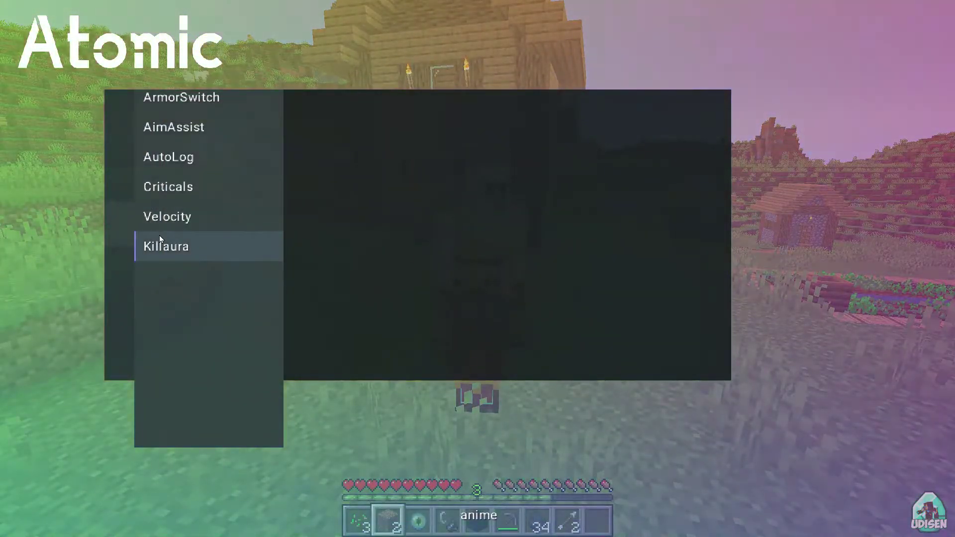
View Killaura's settings, toggle Criticals and enable AimAssist in the combat list.
left_click(165, 244)
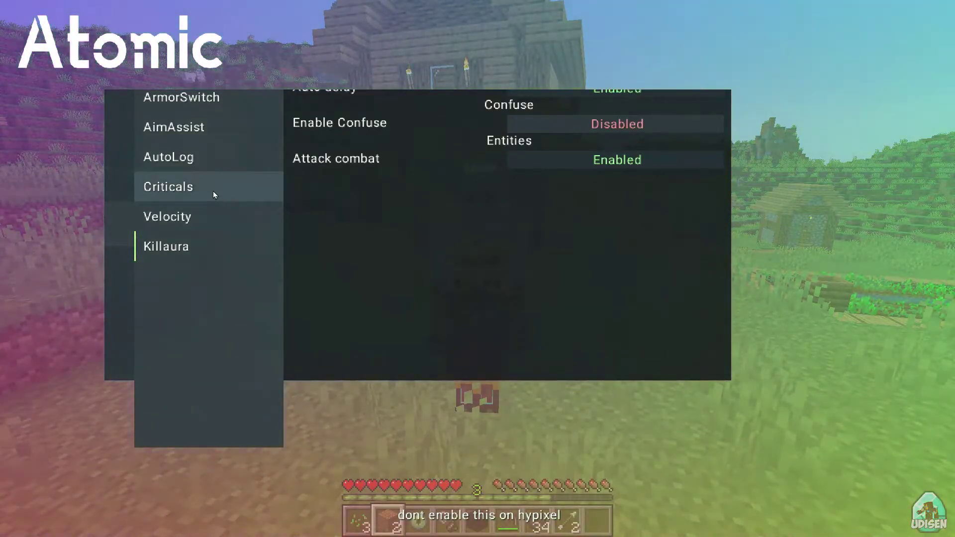
left_click(213, 191)
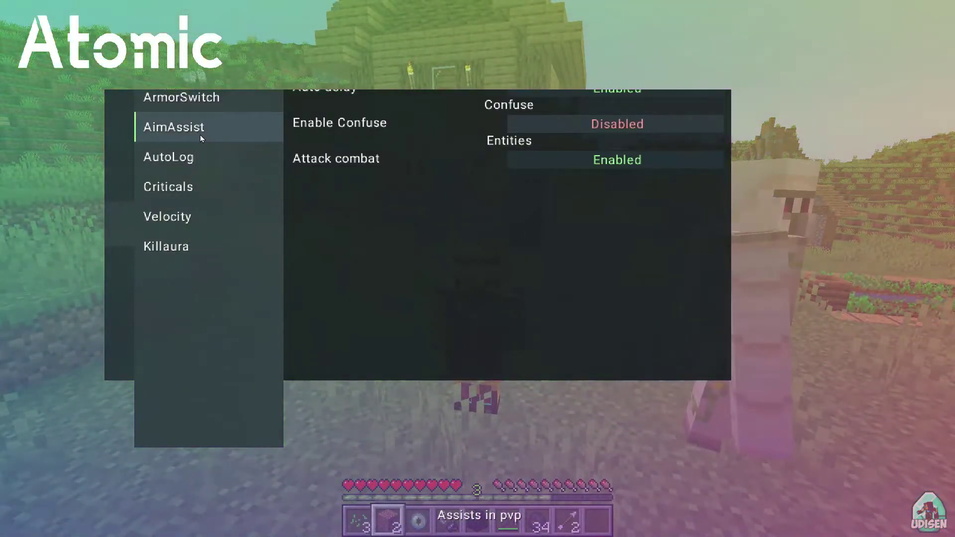
left_click(200, 136)
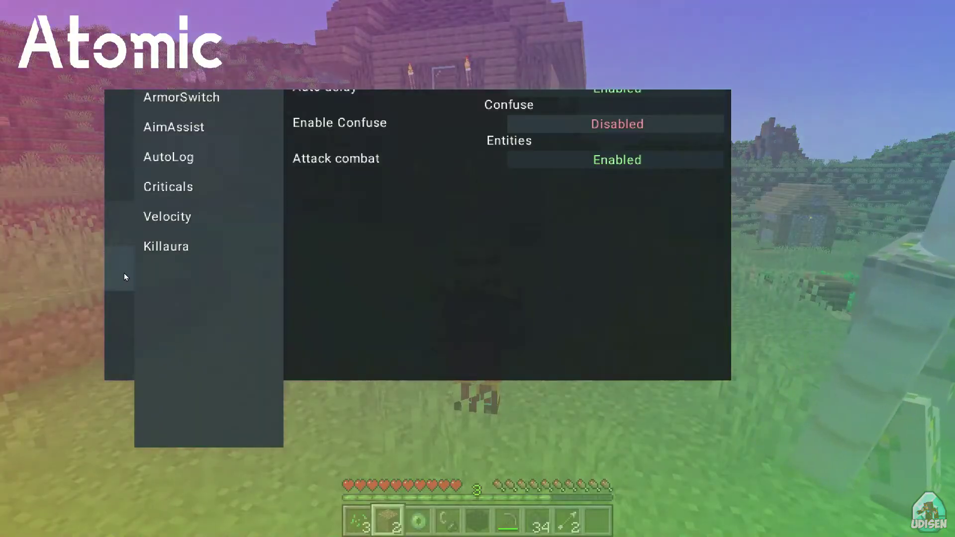
Browse the categories down to the one listing Deadmau5, Physics and BHop.
left_click(120, 273)
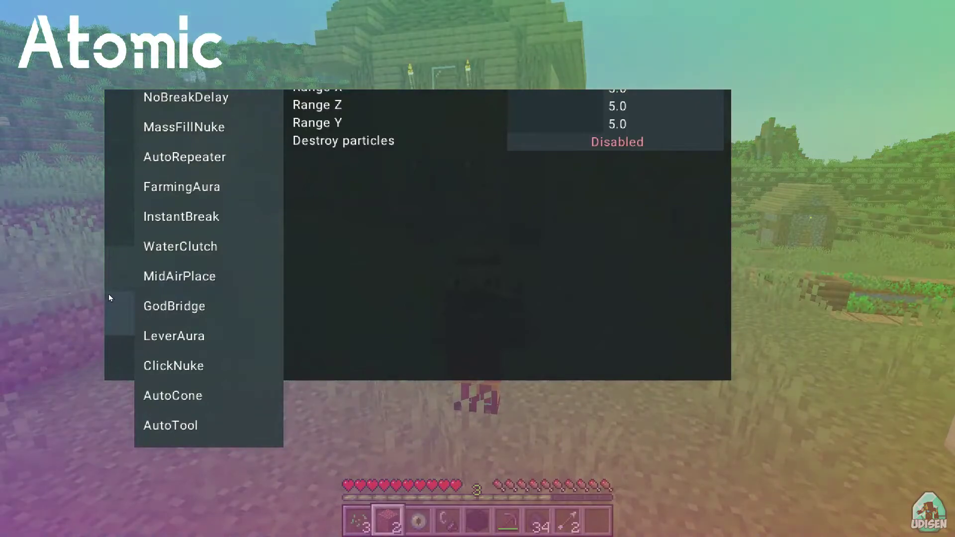
left_click(120, 305)
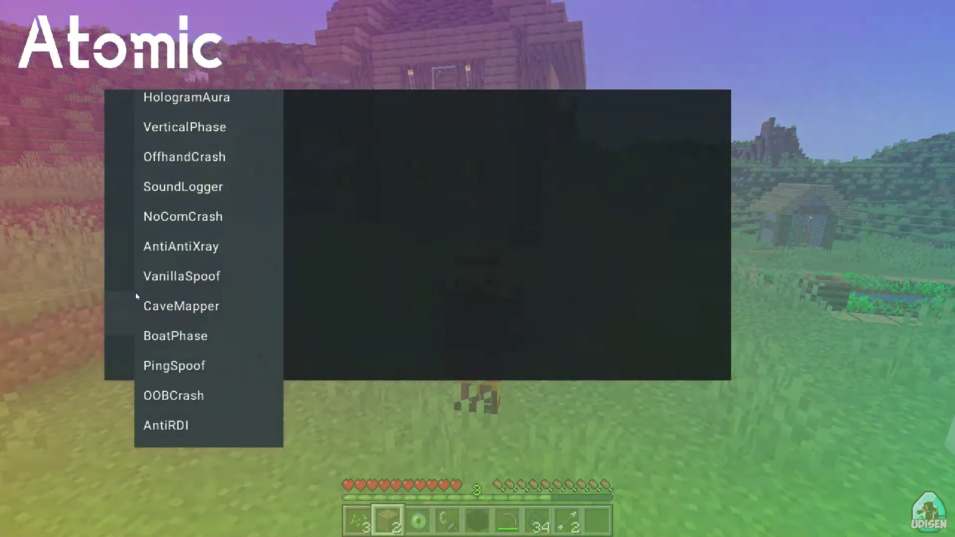
left_click(108, 360)
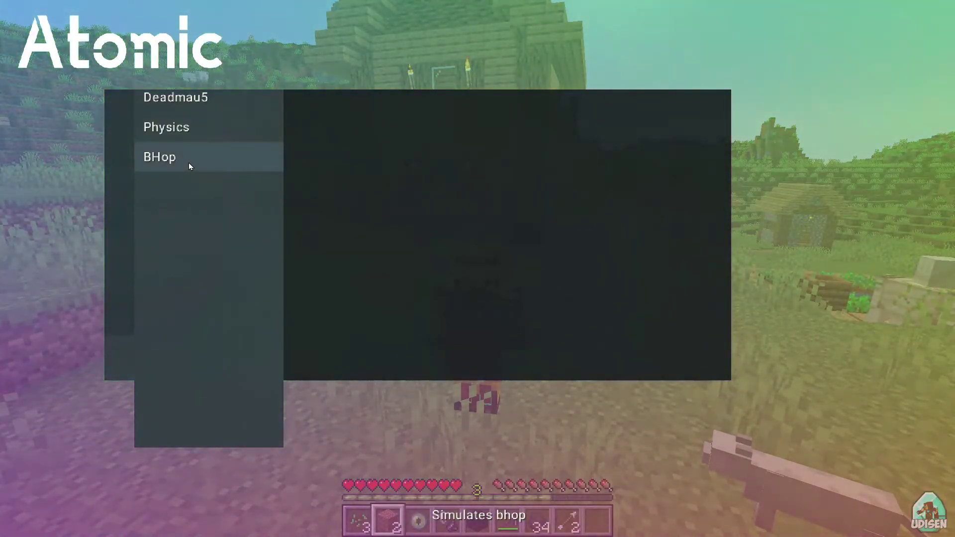
Enable BHop, bunny-hop forward through the village, and bring the module menu back up.
left_click(189, 163)
key("Escape")
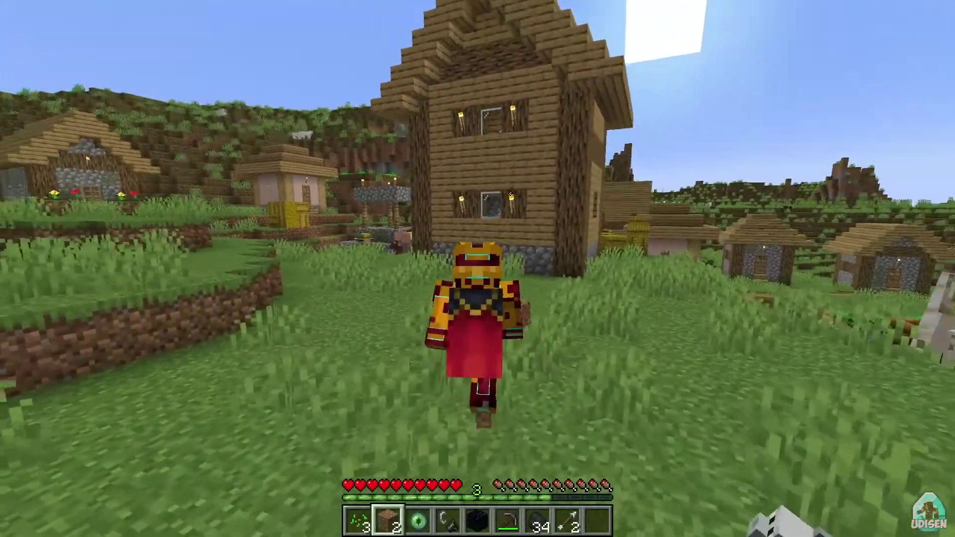
key("w")
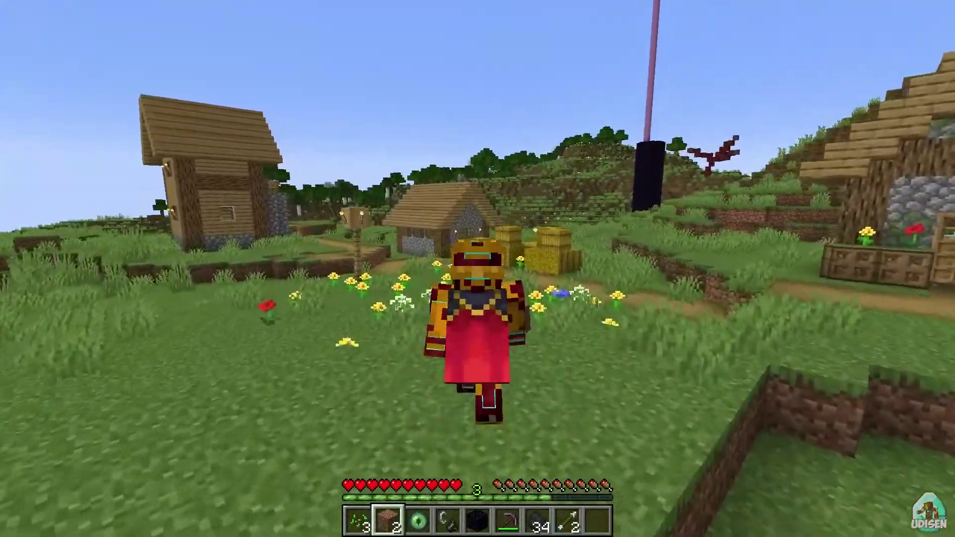
key("Shift_R")
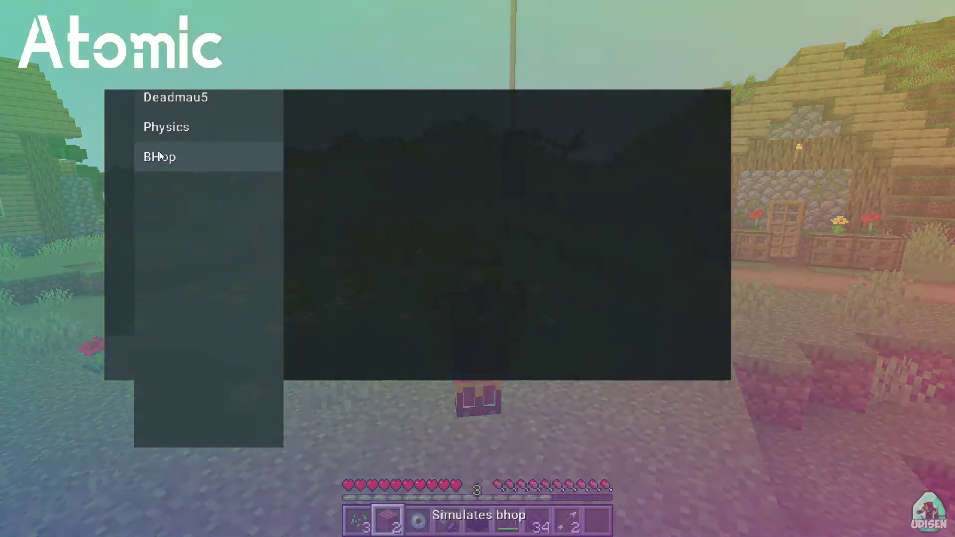
Enable Deadmau5, view the black mouse ears in-game, then reopen the module menu.
mouse_move(103, 273)
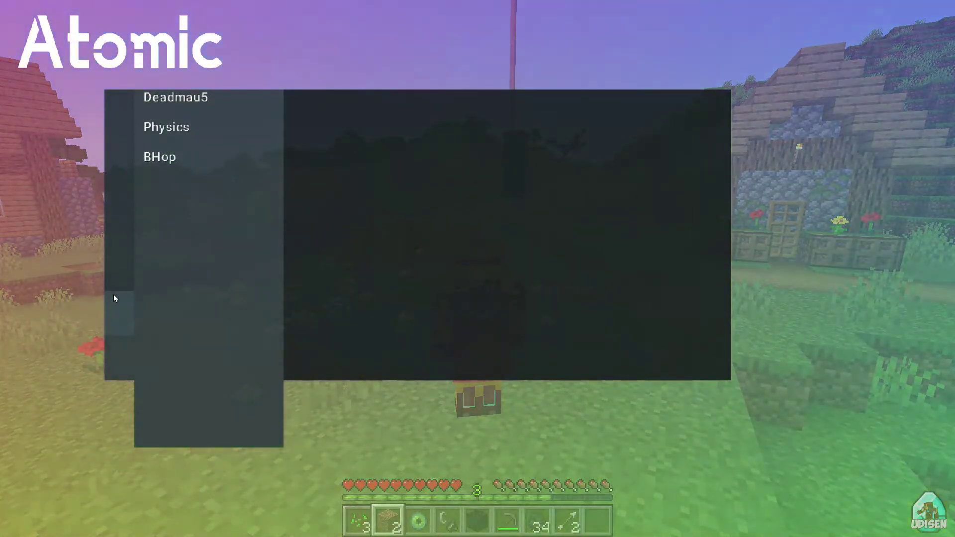
left_click(191, 100)
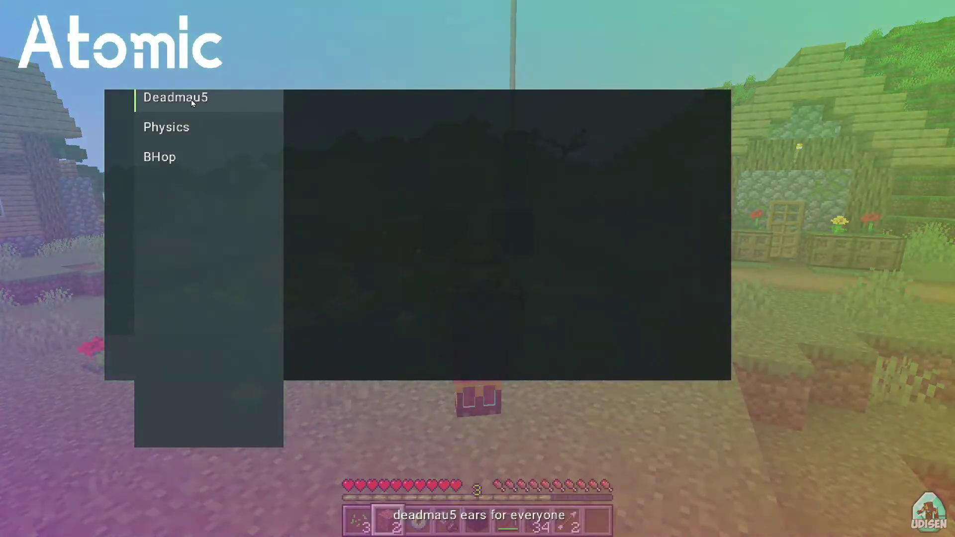
key("Escape")
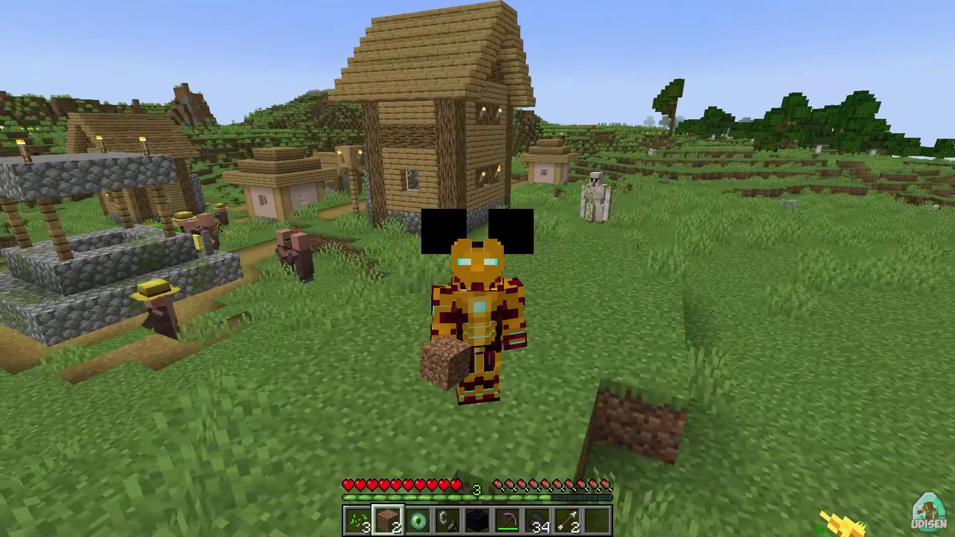
key("Shift_R")
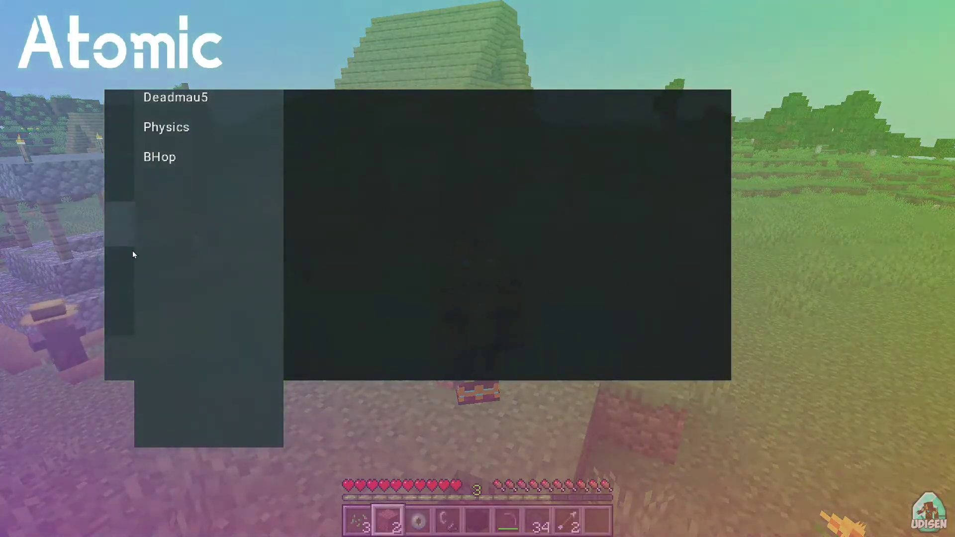
View the exploit category, then switch to first-person with F5 and walk into the tall grass.
left_click(130, 307)
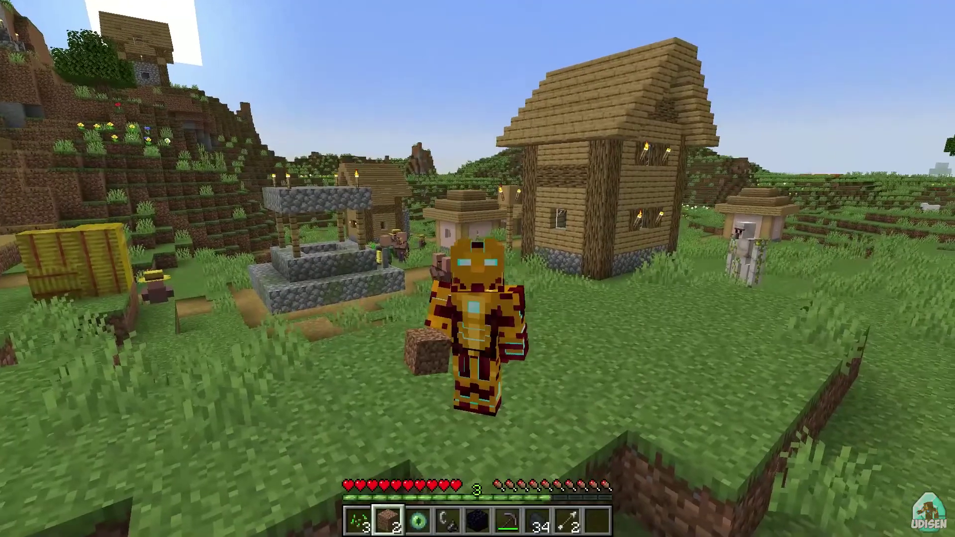
key("F5")
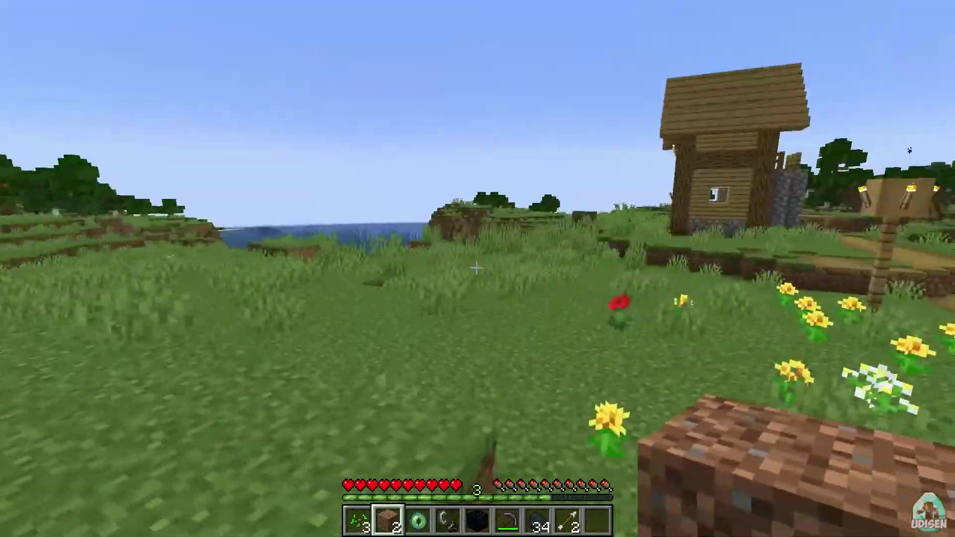
key("w")
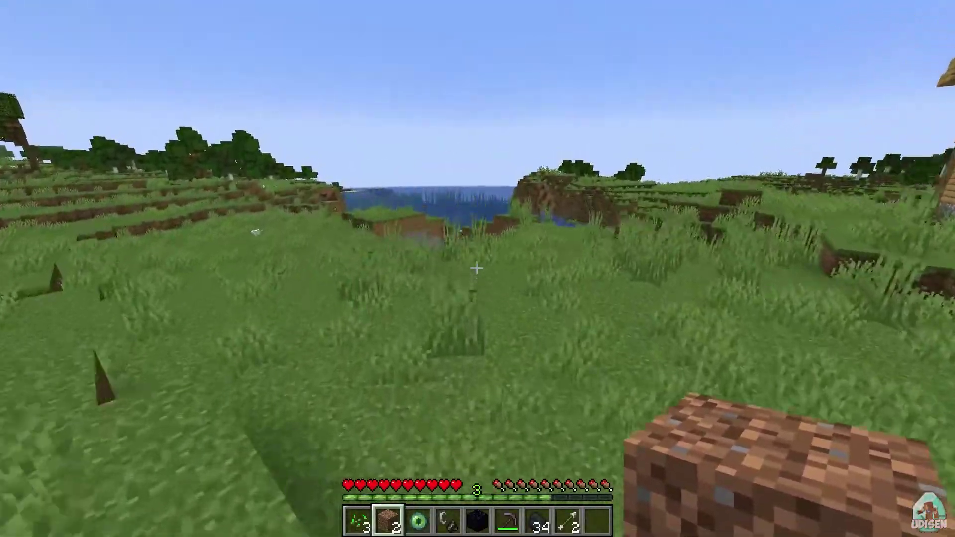